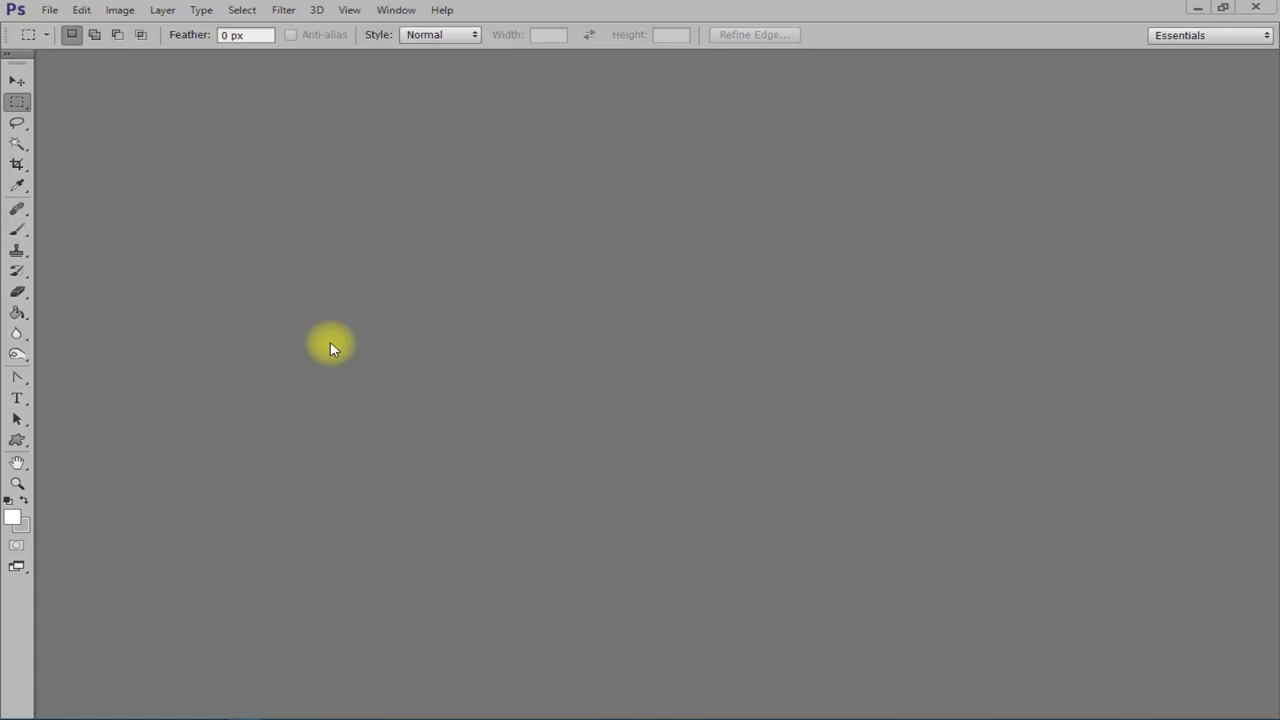
Open JPEG.jpg from the Desktop folder named 2
{"action": "left_click", "coordinate": [462, 336]}
{"action": "double_click", "coordinate": [582, 338]}
{"action": "left_click", "coordinate": [830, 175]}
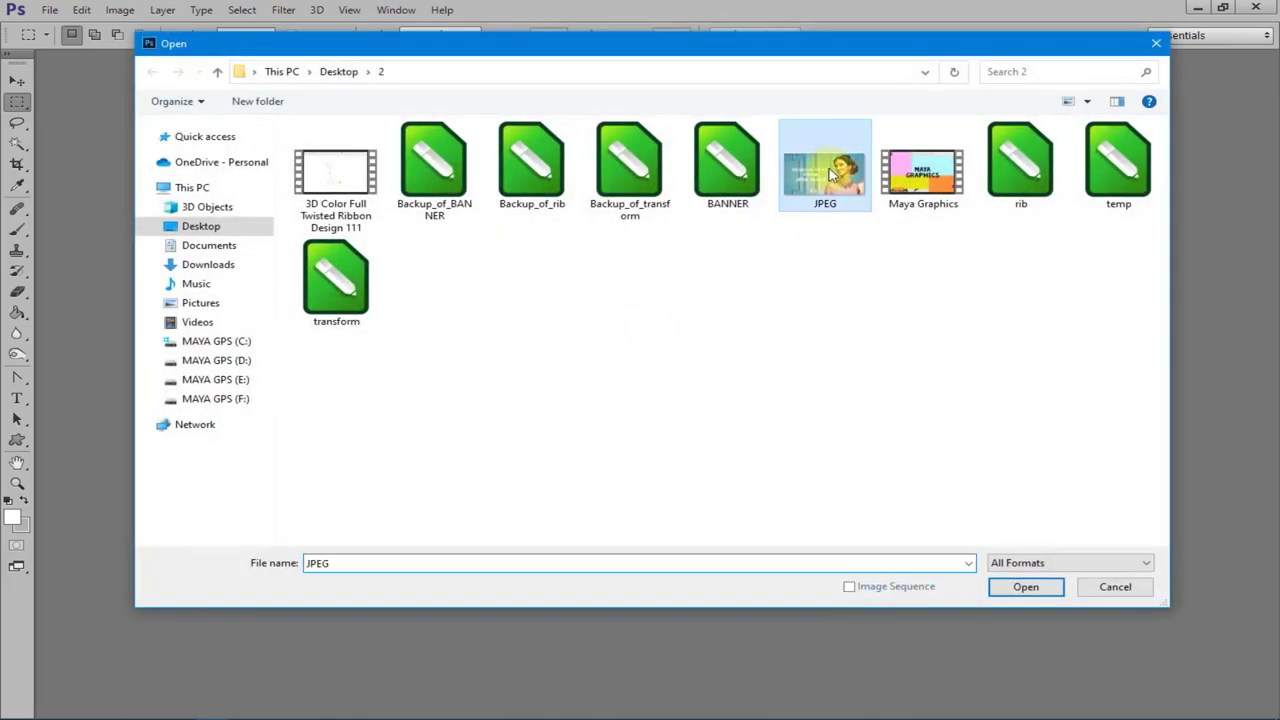
{"action": "double_click", "coordinate": [830, 175]}
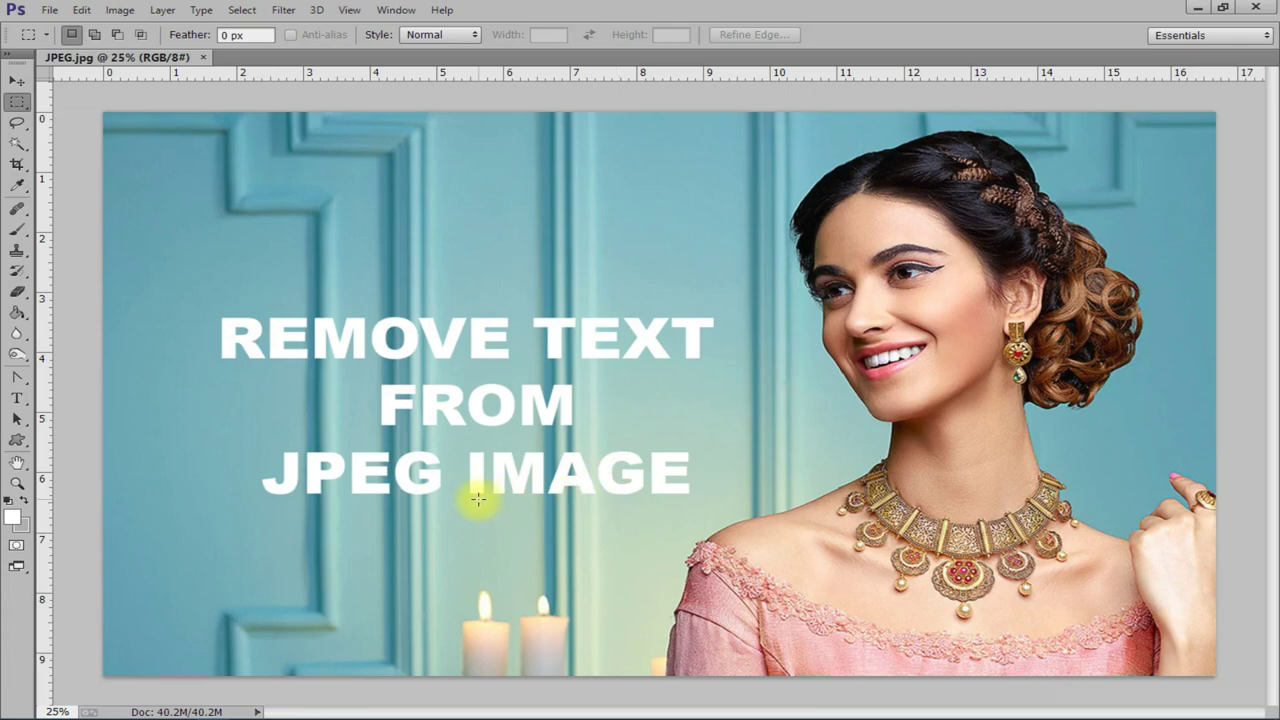
{"action": "key", "text": "F7"}
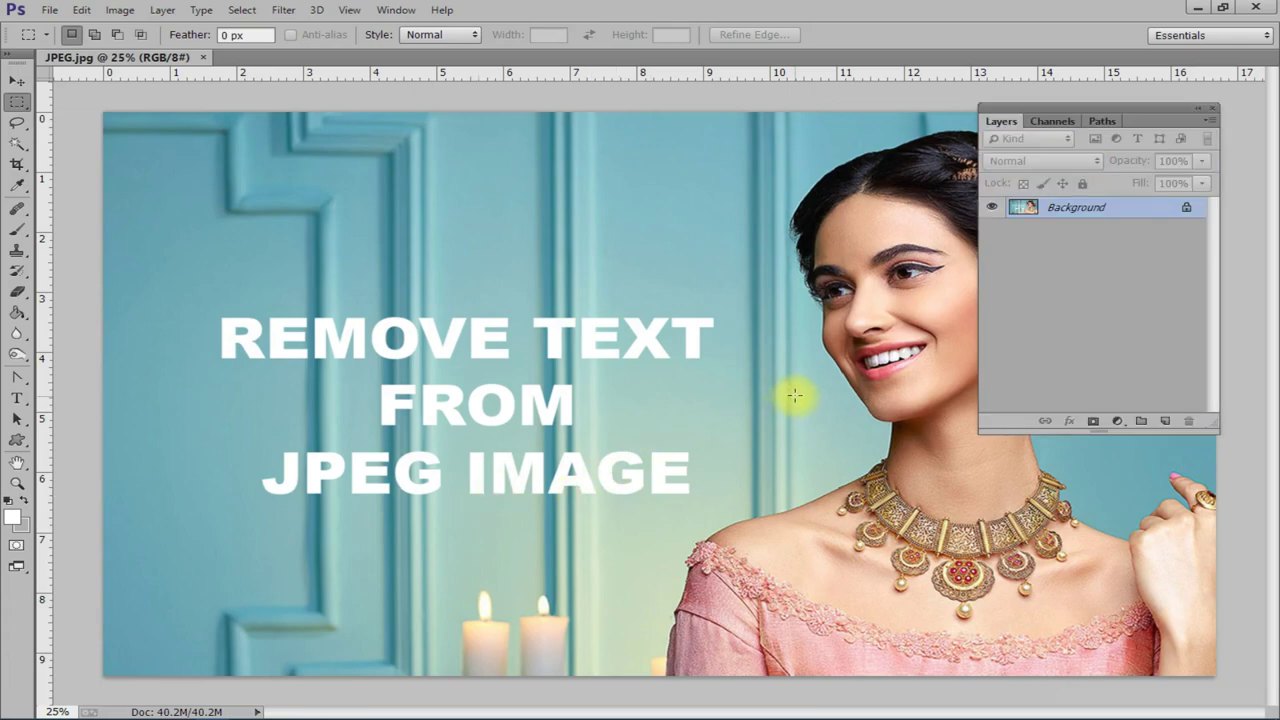
{"action": "left_click_drag", "start_coordinate": [1150, 105], "coordinate": [1136, 121]}
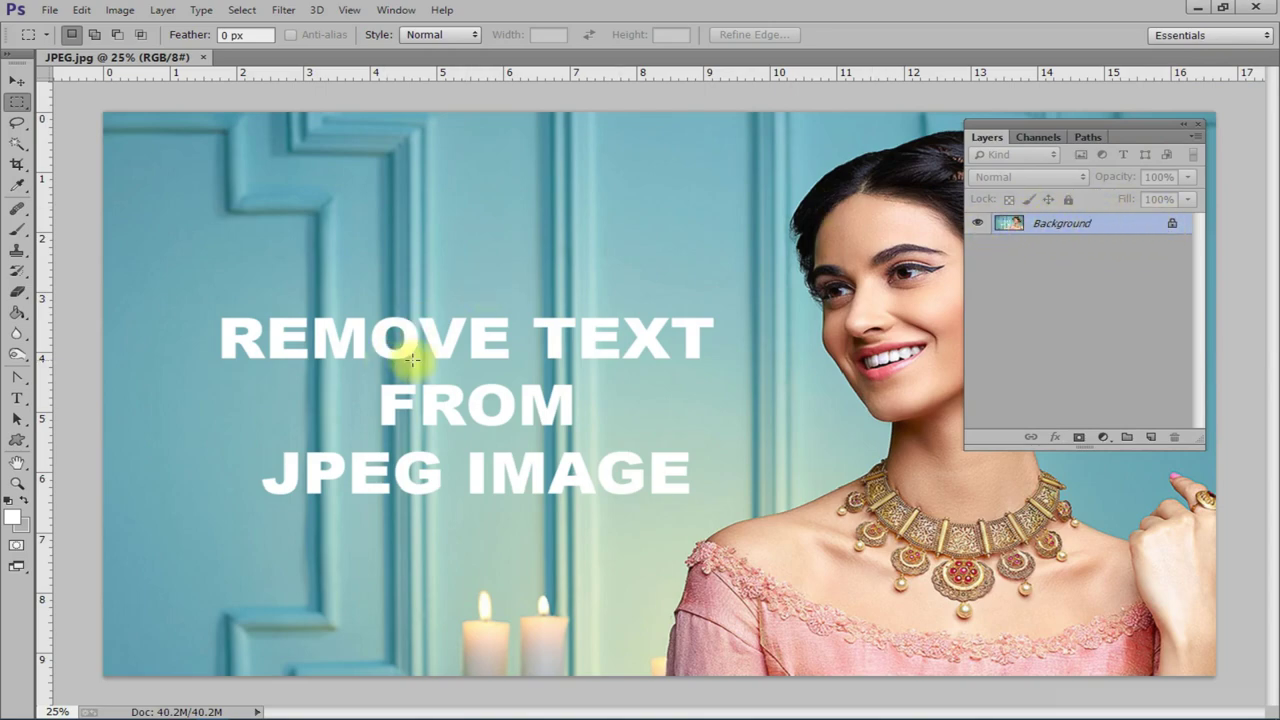
{"action": "left_click", "coordinate": [1199, 127]}
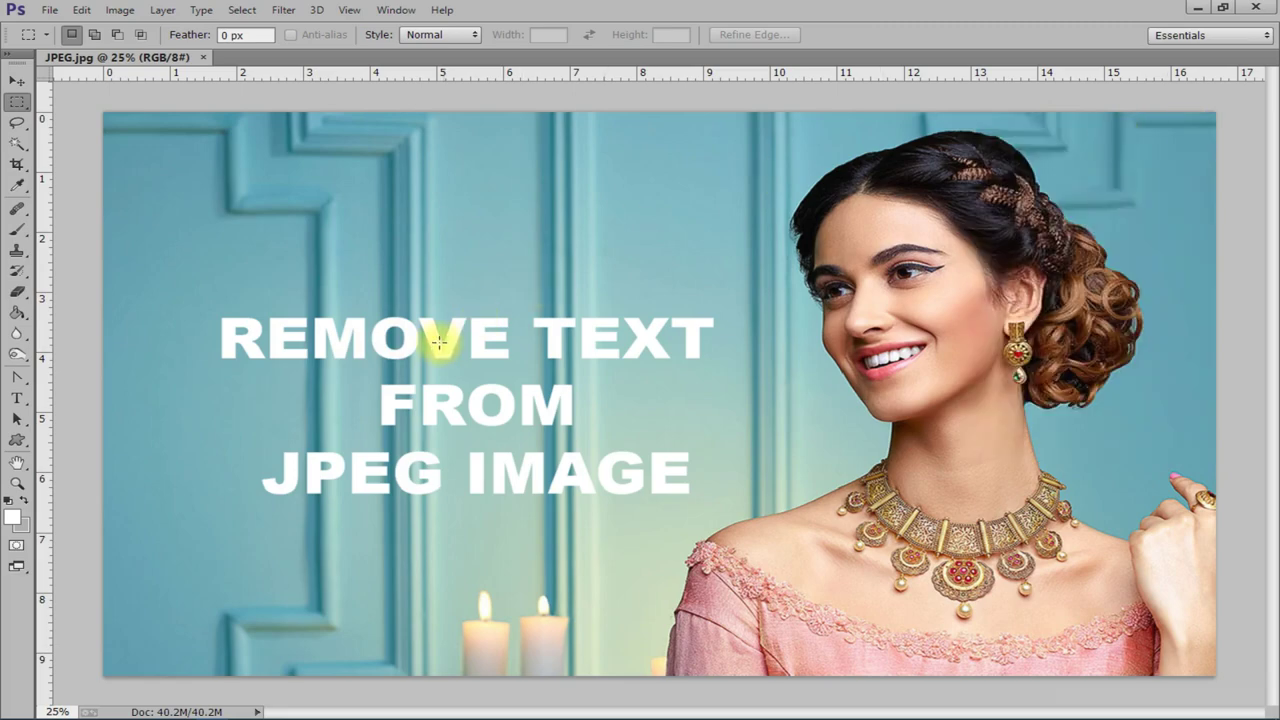
{"action": "right_click", "coordinate": [17, 105]}
{"action": "left_click", "coordinate": [97, 104]}
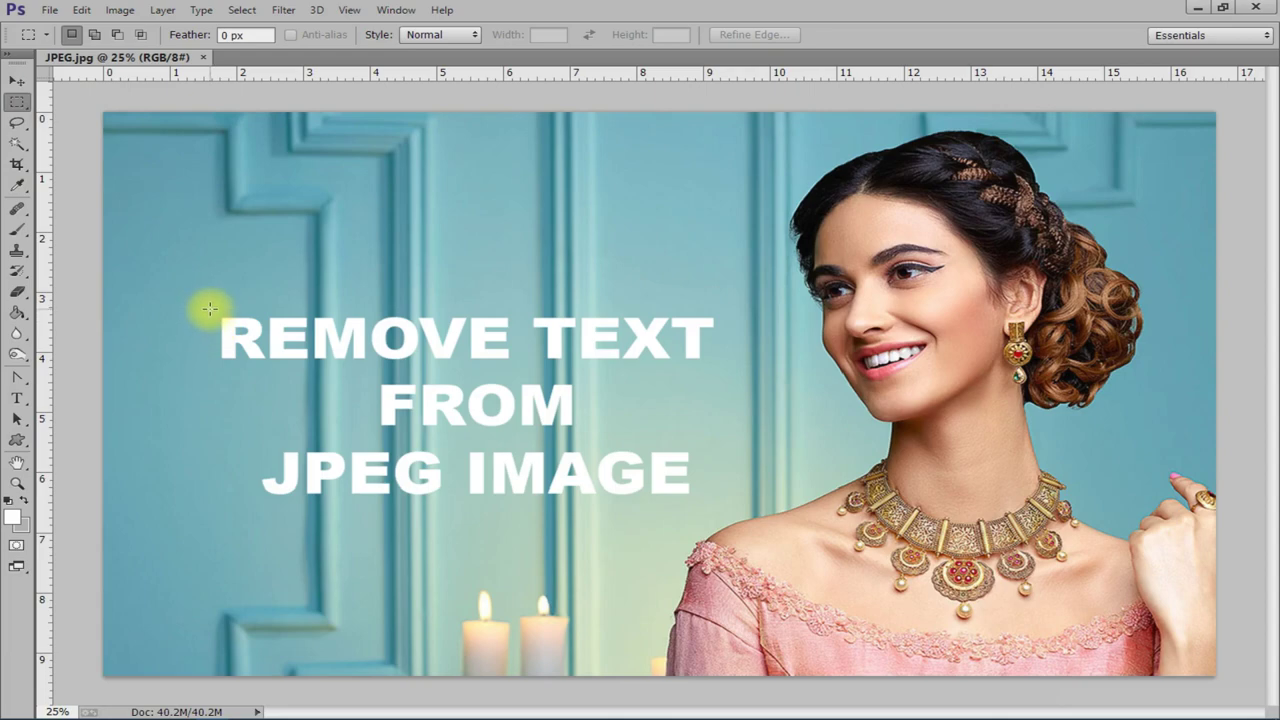
Marquee the three caption lines, then subtract the empty areas left and right of FROM
{"action": "mouse_move", "coordinate": [209, 309]}
{"action": "left_mouse_down"}
{"action": "mouse_move", "coordinate": [717, 513]}
{"action": "mouse_move", "coordinate": [731, 503]}
{"action": "left_mouse_up"}
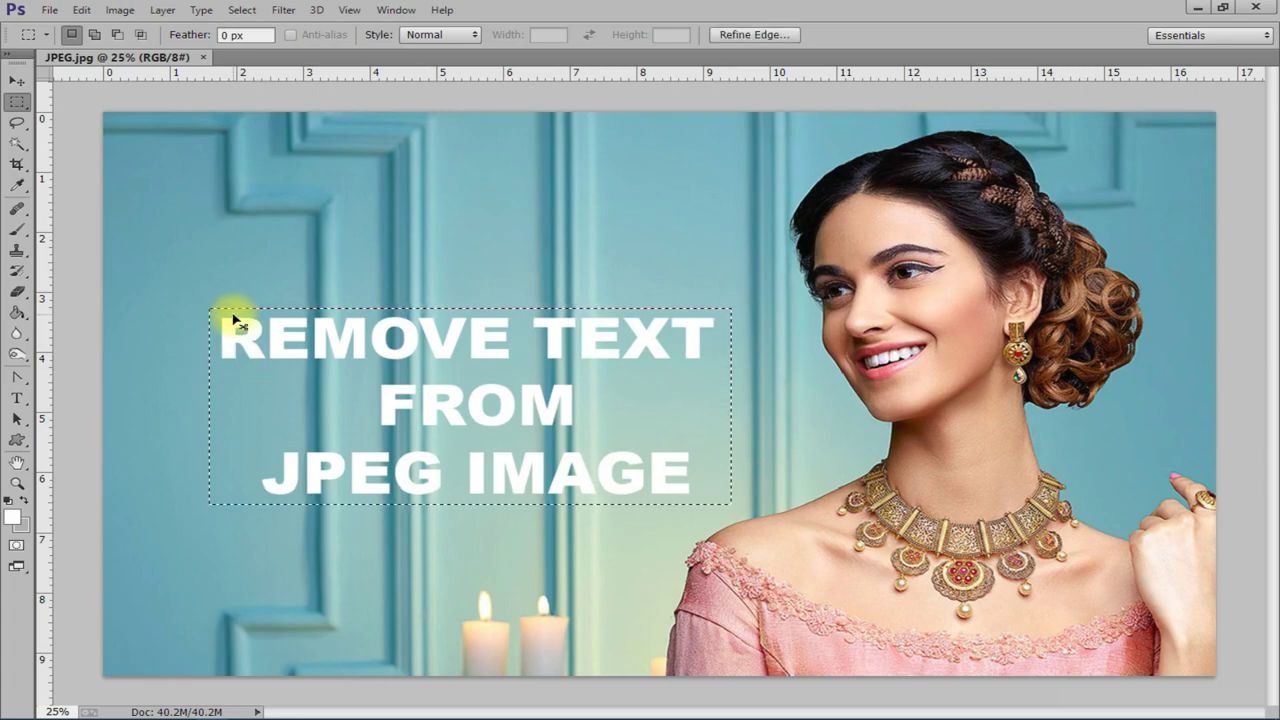
{"action": "key", "text": "ctrl+plus"}
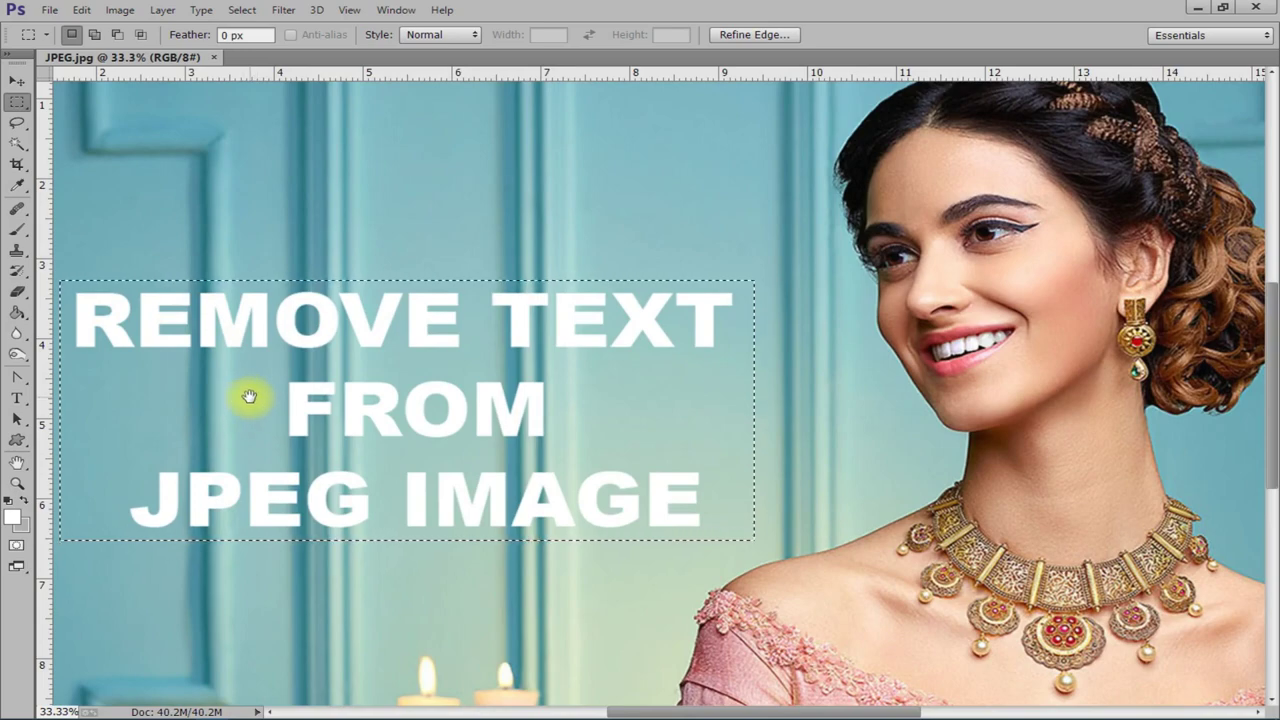
{"action": "left_click_drag", "start_coordinate": [251, 400], "coordinate": [366, 366]}
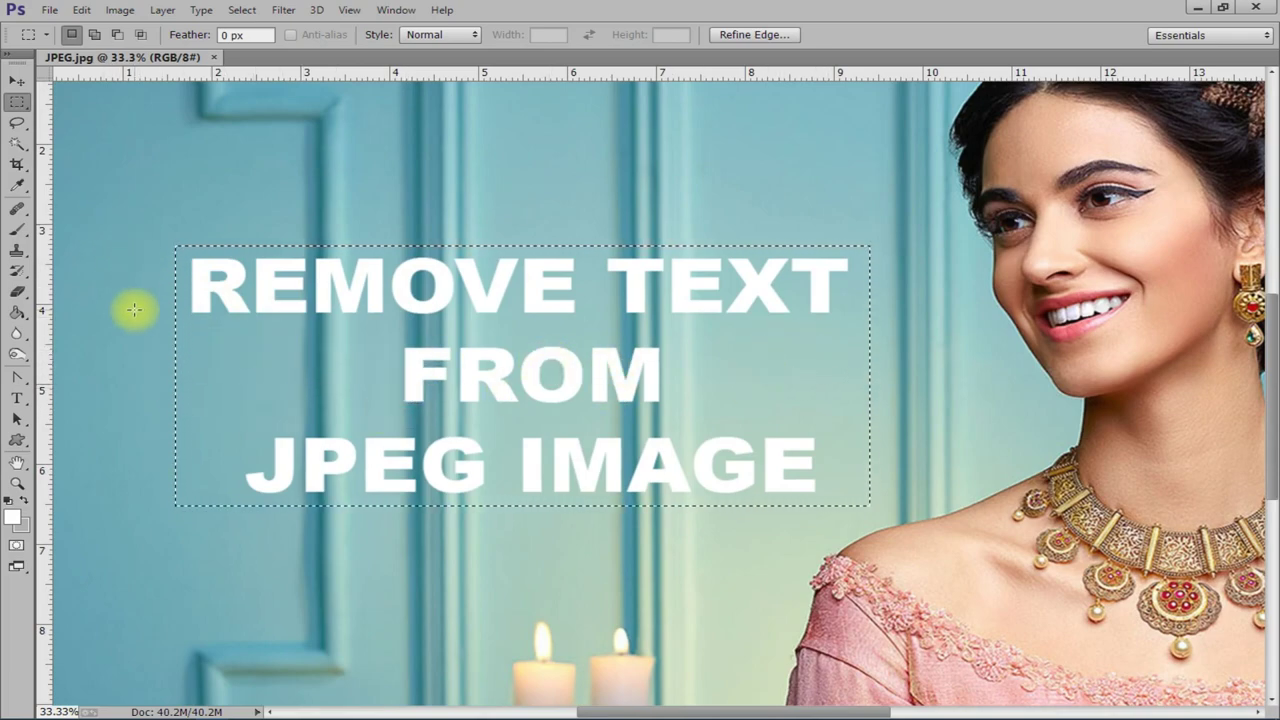
{"action": "key", "text": "alt"}
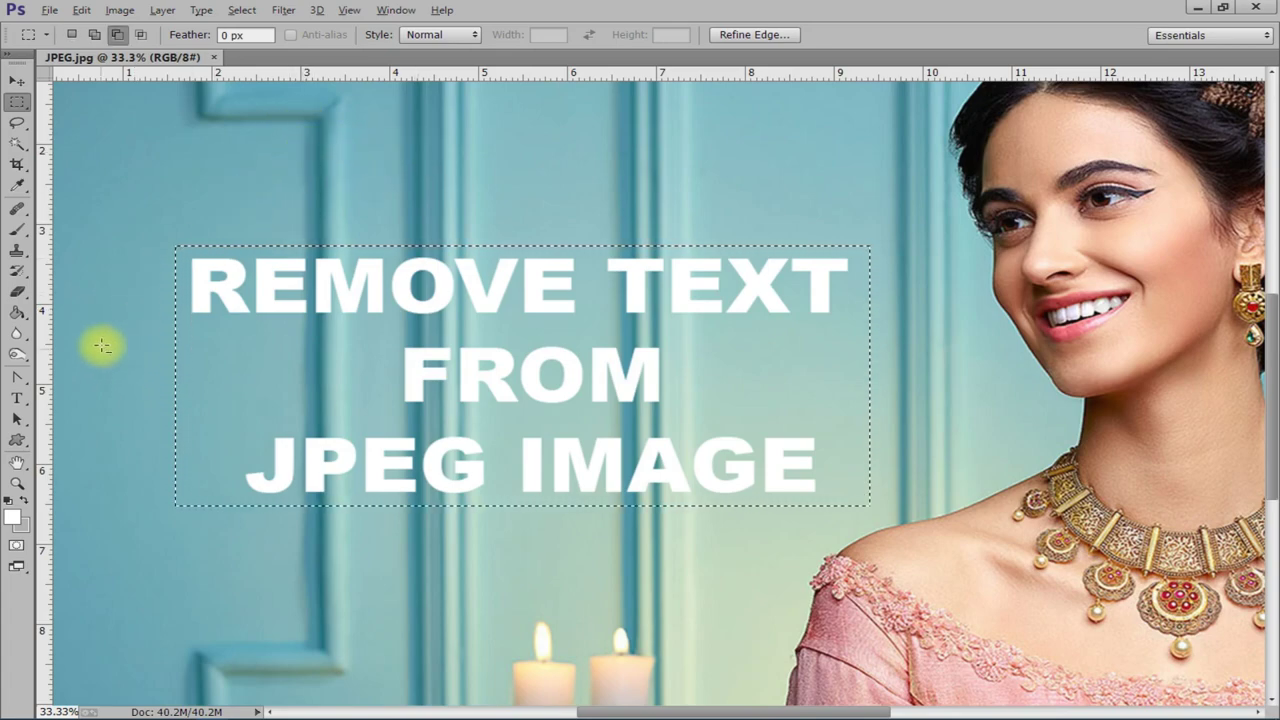
{"action": "left_click_drag", "start_coordinate": [146, 323], "coordinate": [395, 427]}
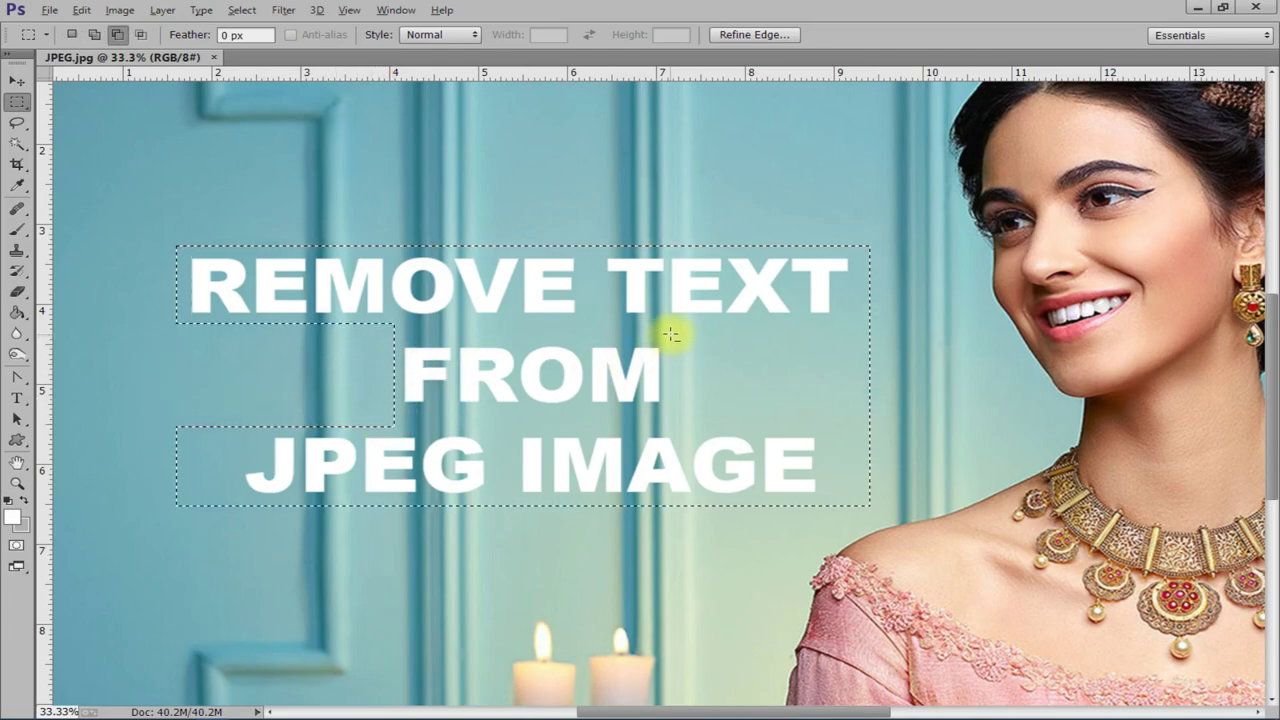
{"action": "mouse_move", "coordinate": [670, 334]}
{"action": "left_mouse_down"}
{"action": "mouse_move", "coordinate": [709, 366]}
{"action": "mouse_move", "coordinate": [924, 424]}
{"action": "left_mouse_up"}
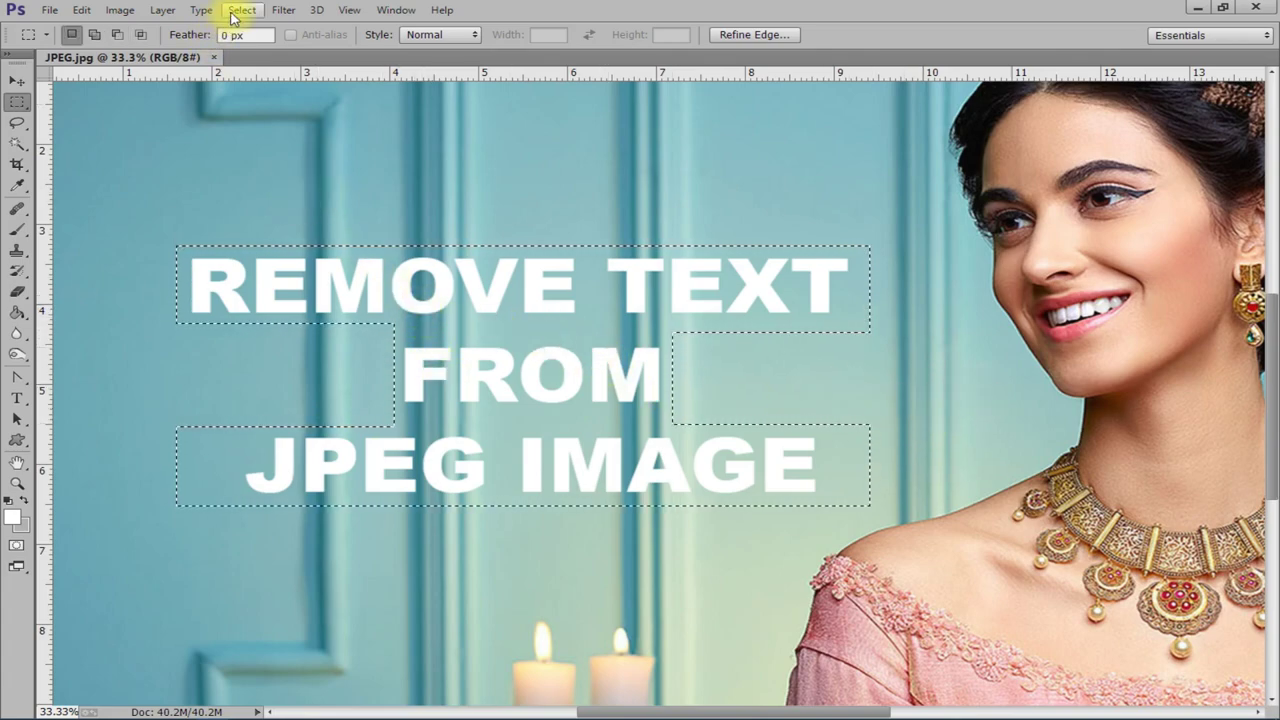
{"action": "left_click", "coordinate": [240, 10]}
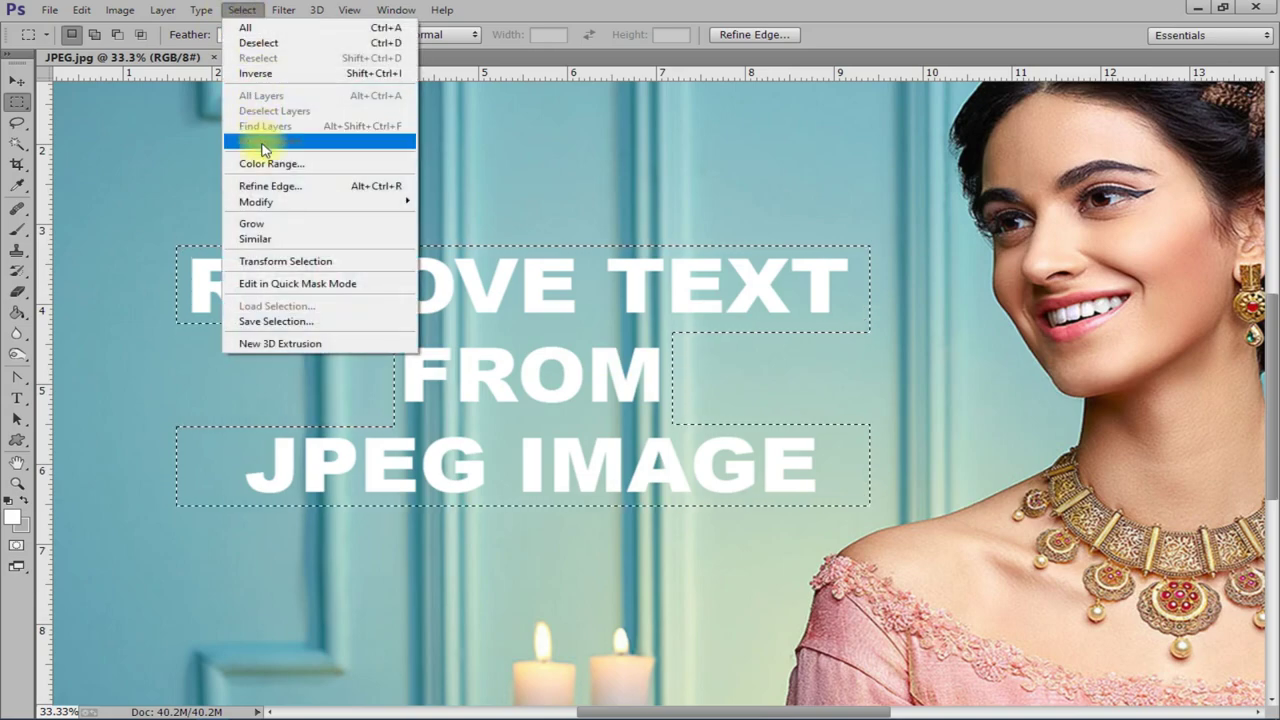
Use Color Range to sample the white text at fuzziness 48, keeping only the letters
{"action": "left_click", "coordinate": [307, 165]}
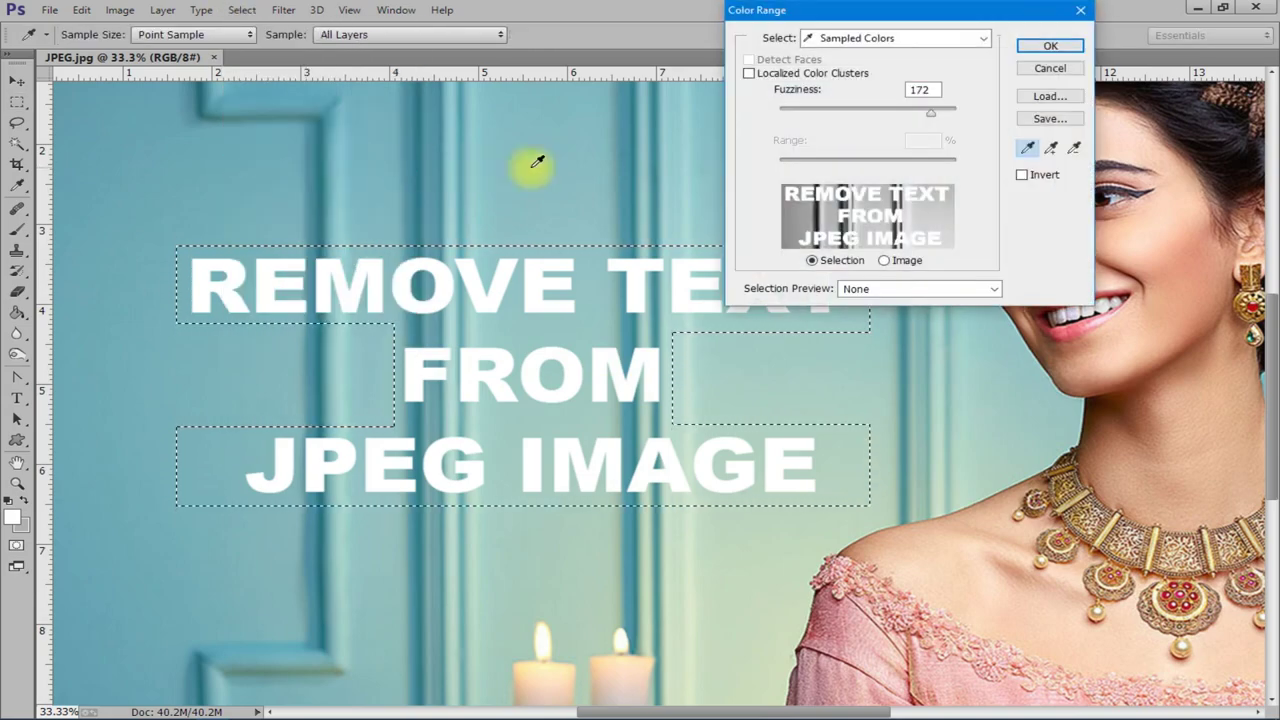
{"action": "left_click_drag", "start_coordinate": [840, 16], "coordinate": [790, 47]}
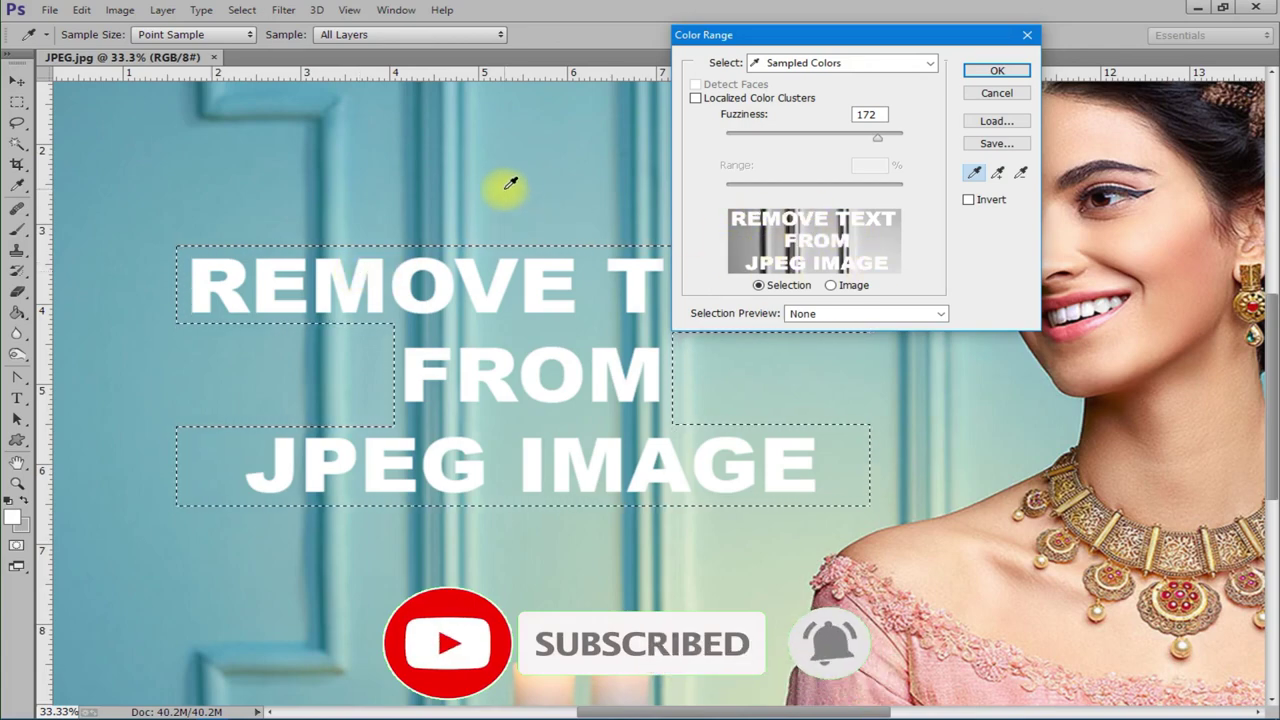
{"action": "left_click", "coordinate": [328, 178]}
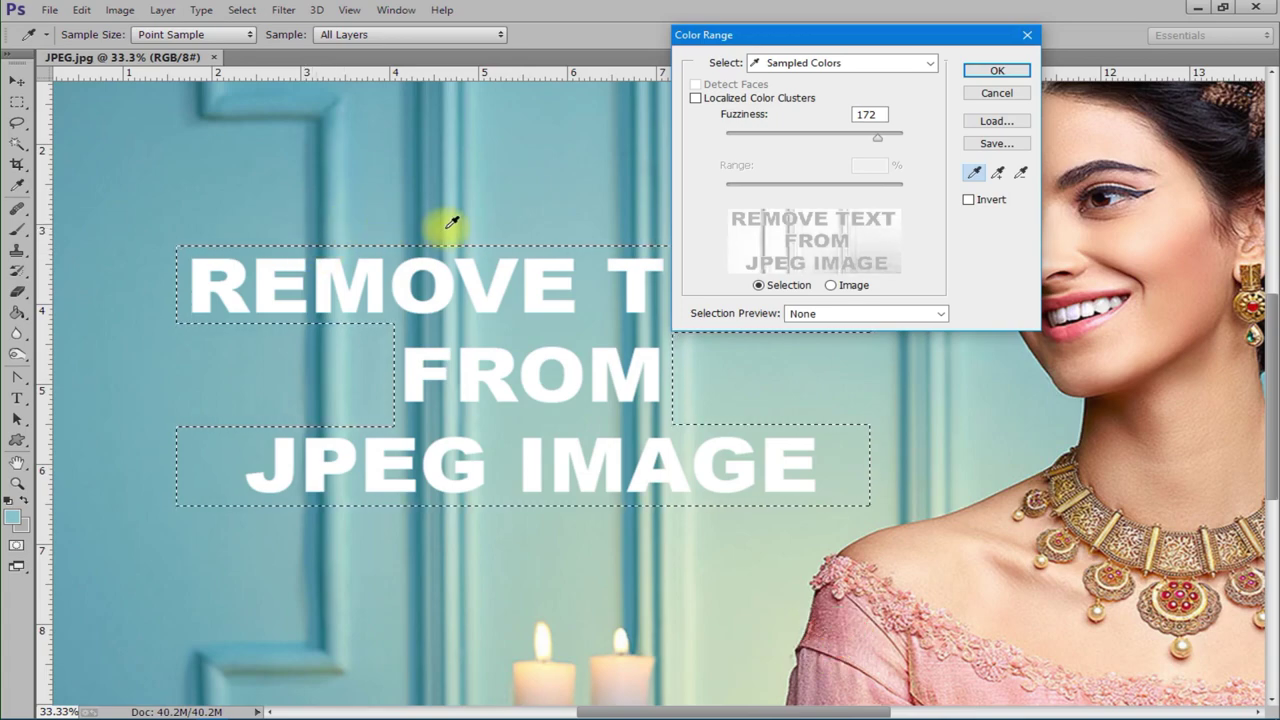
{"action": "left_click", "coordinate": [377, 268]}
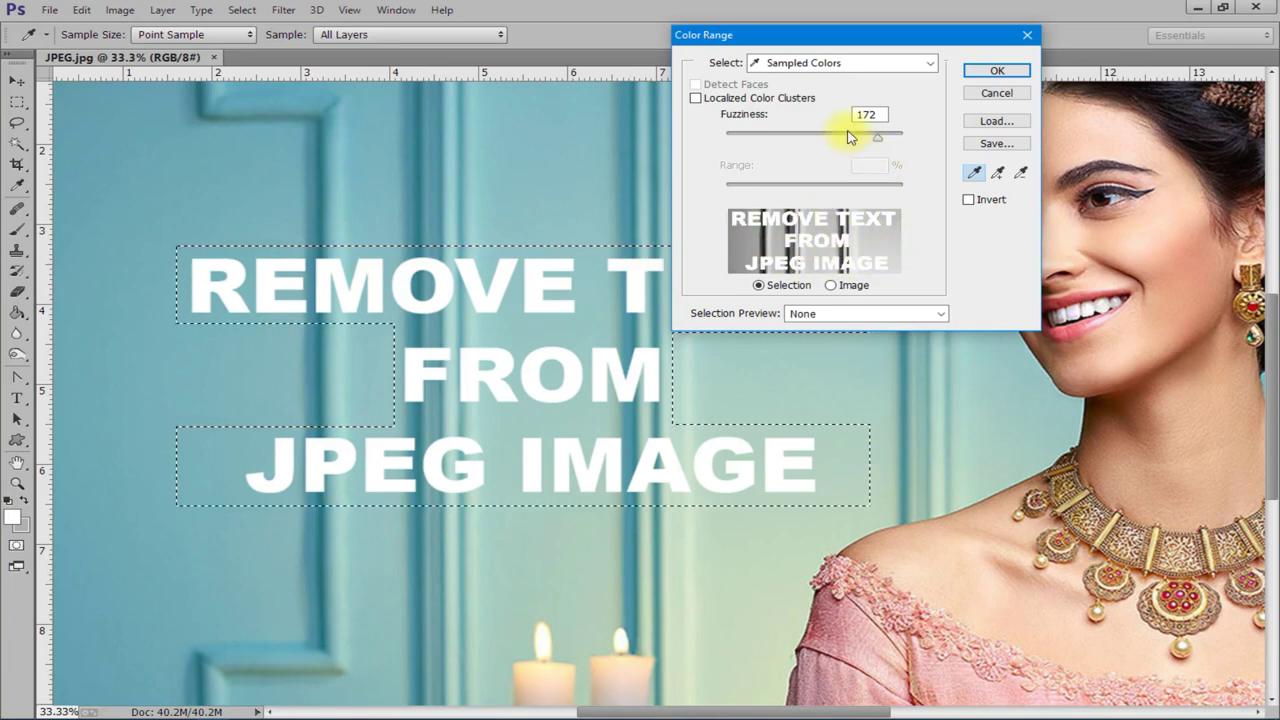
{"action": "left_click_drag", "start_coordinate": [875, 135], "coordinate": [818, 135]}
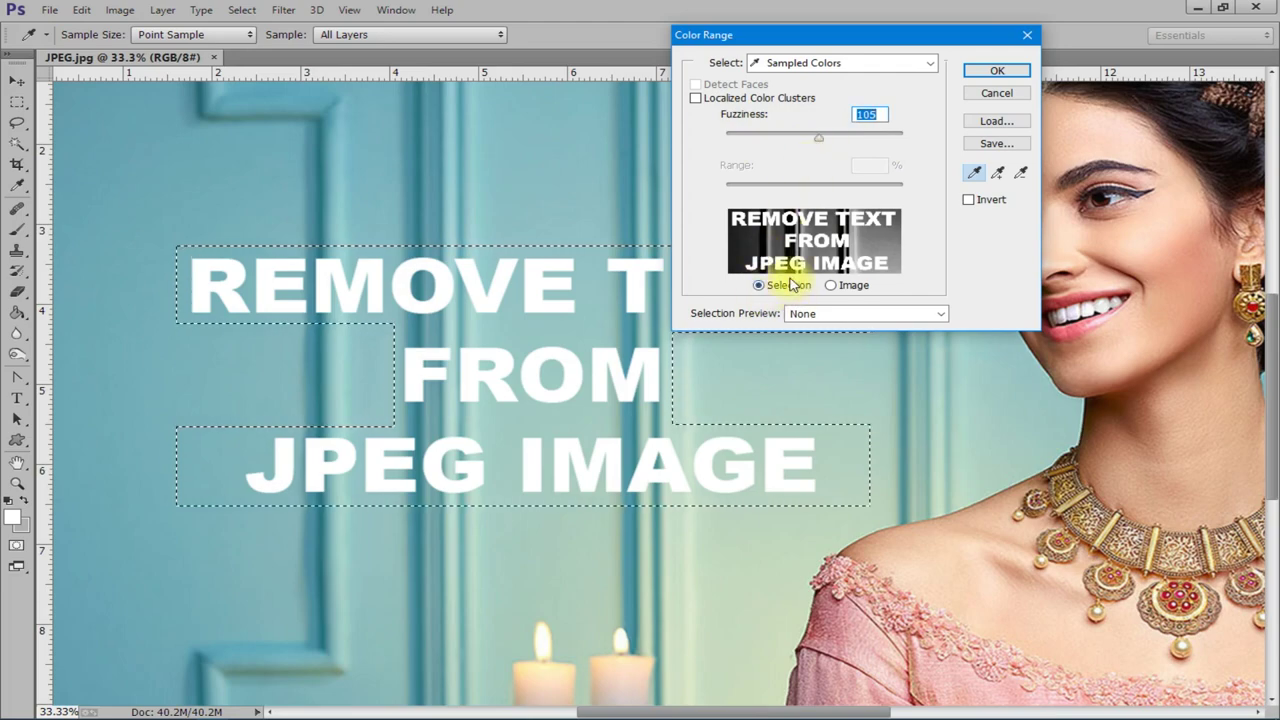
{"action": "left_click_drag", "start_coordinate": [813, 142], "coordinate": [781, 141]}
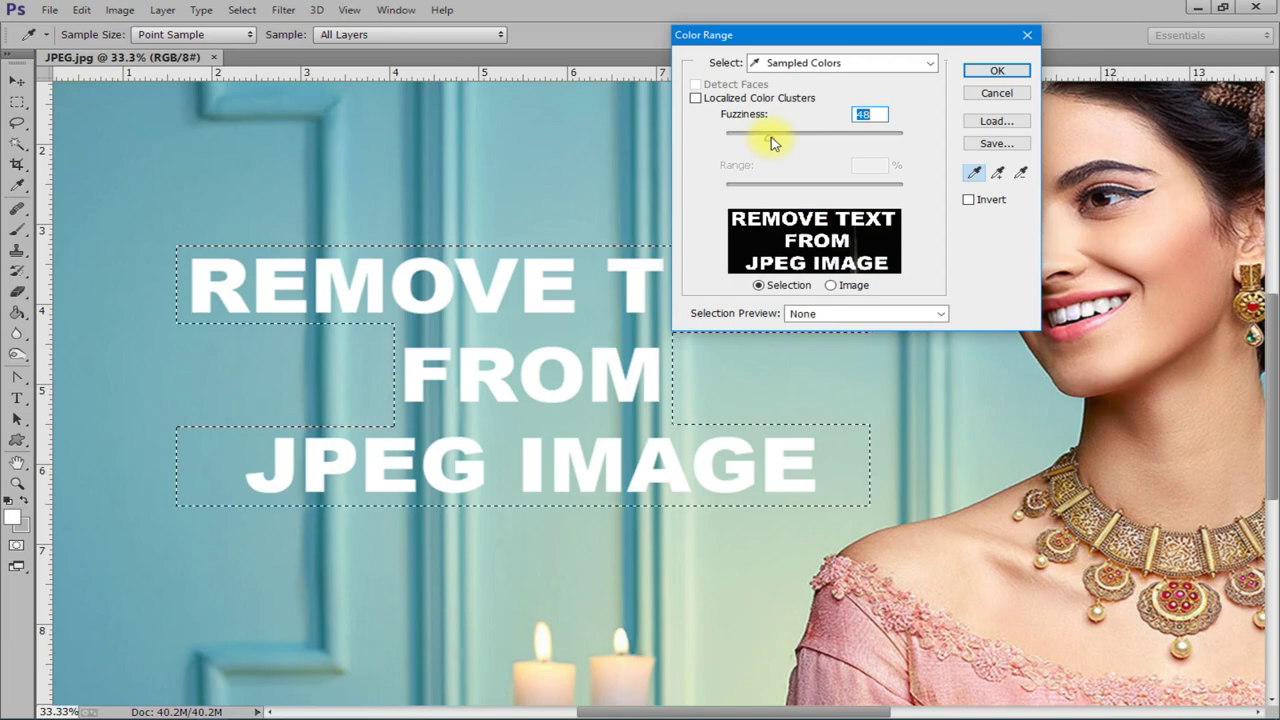
{"action": "left_click", "coordinate": [985, 80]}
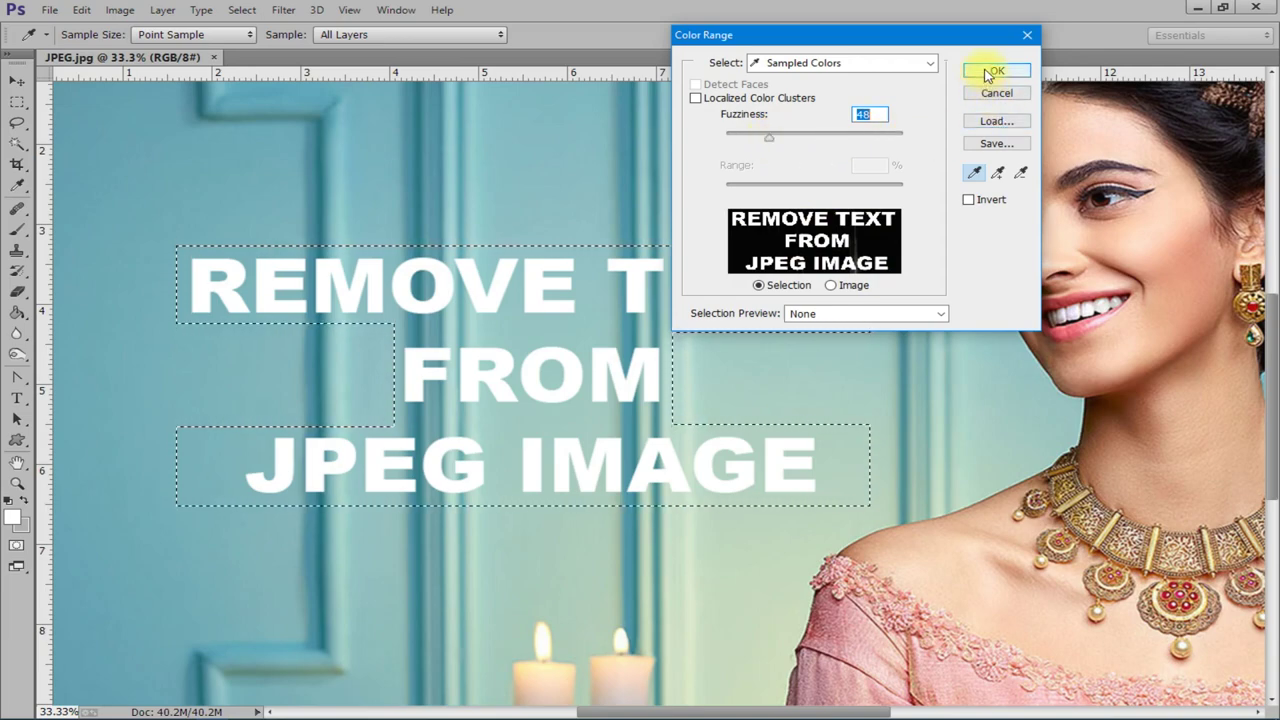
{"action": "left_click", "coordinate": [988, 75]}
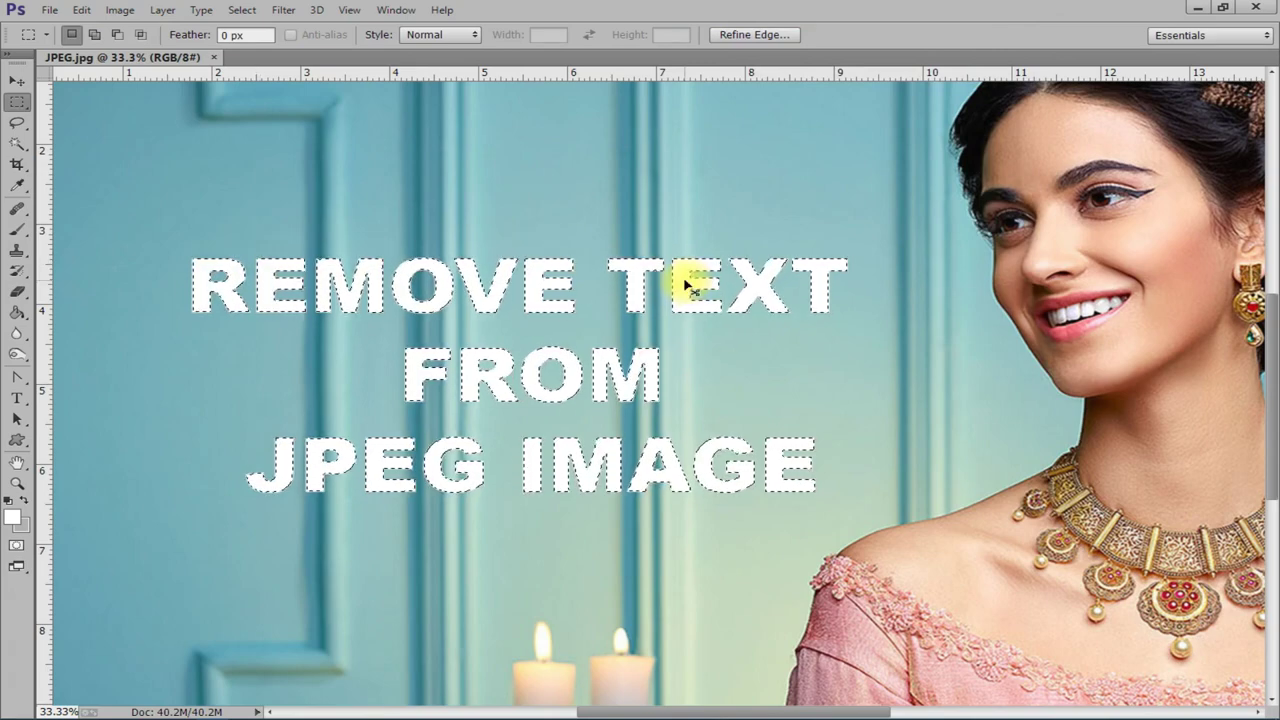
Expand the letter selection by 6 pixels to include each letter's soft halo
{"action": "key", "text": "ctrl+plus"}
{"action": "key", "text": "ctrl+plus"}
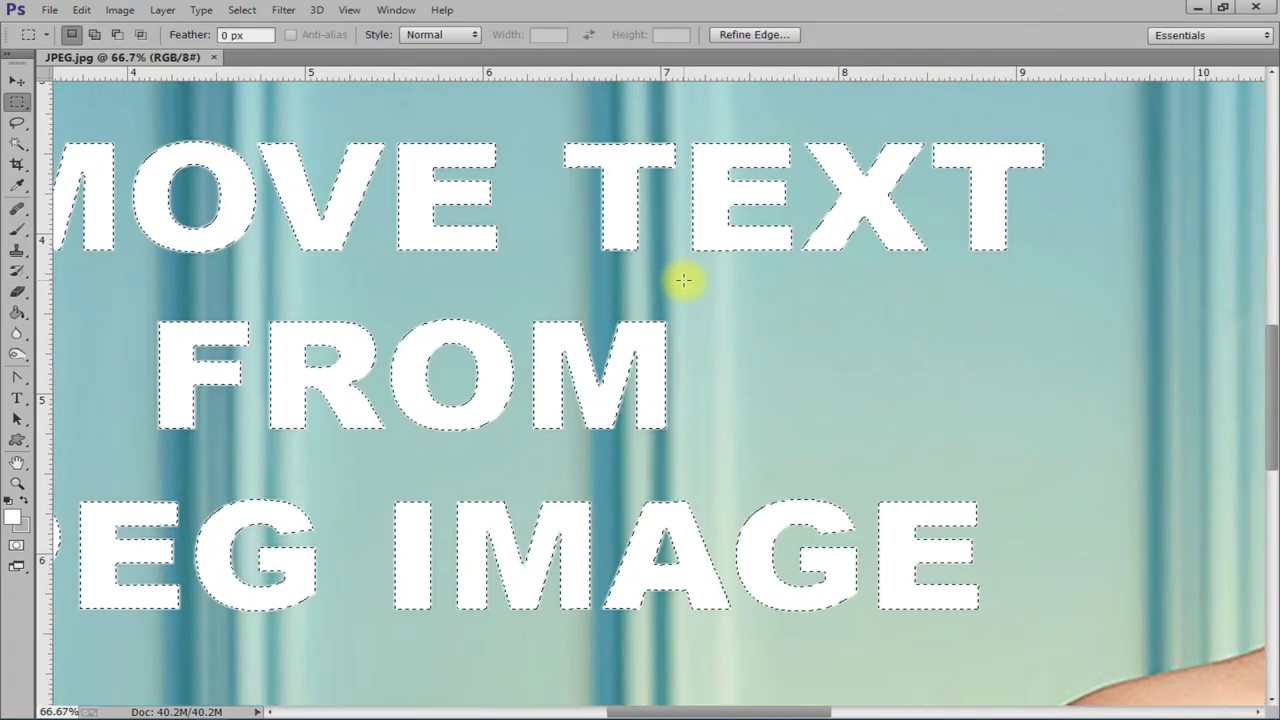
{"action": "key", "text": "ctrl+plus"}
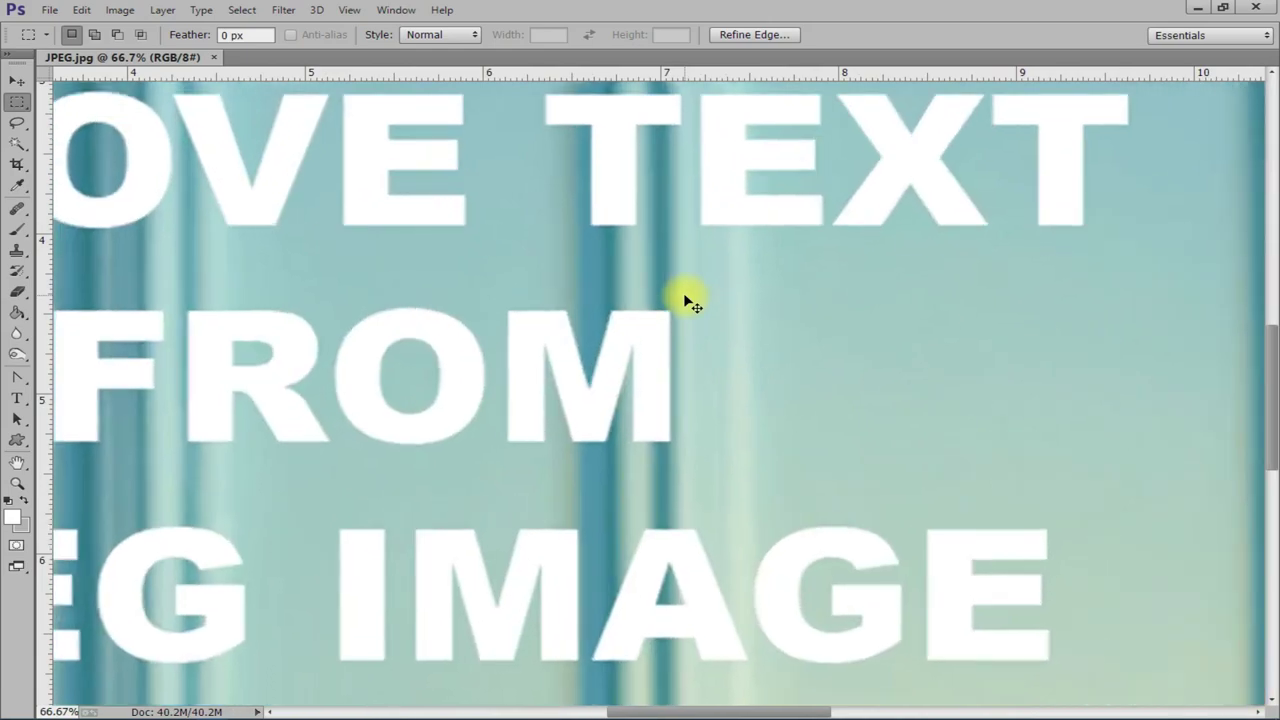
{"action": "key", "text": "ctrl+plus"}
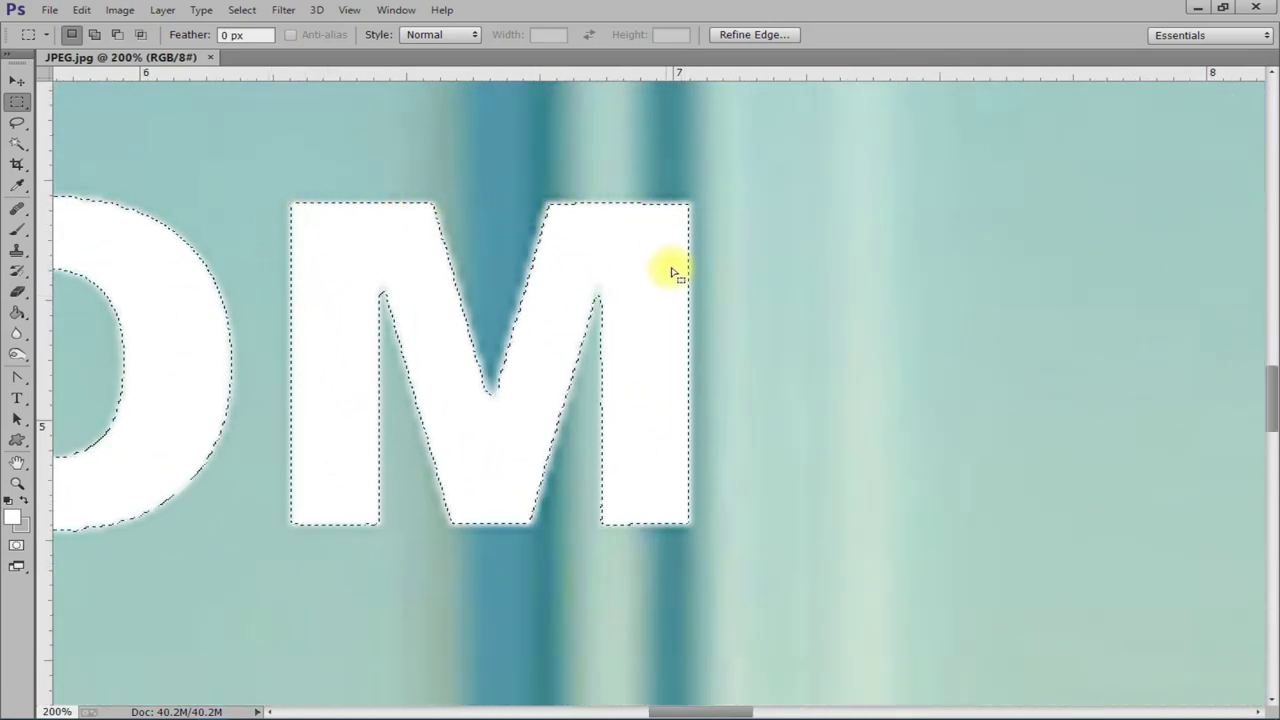
{"action": "left_click", "coordinate": [242, 12]}
{"action": "mouse_move", "coordinate": [256, 202]}
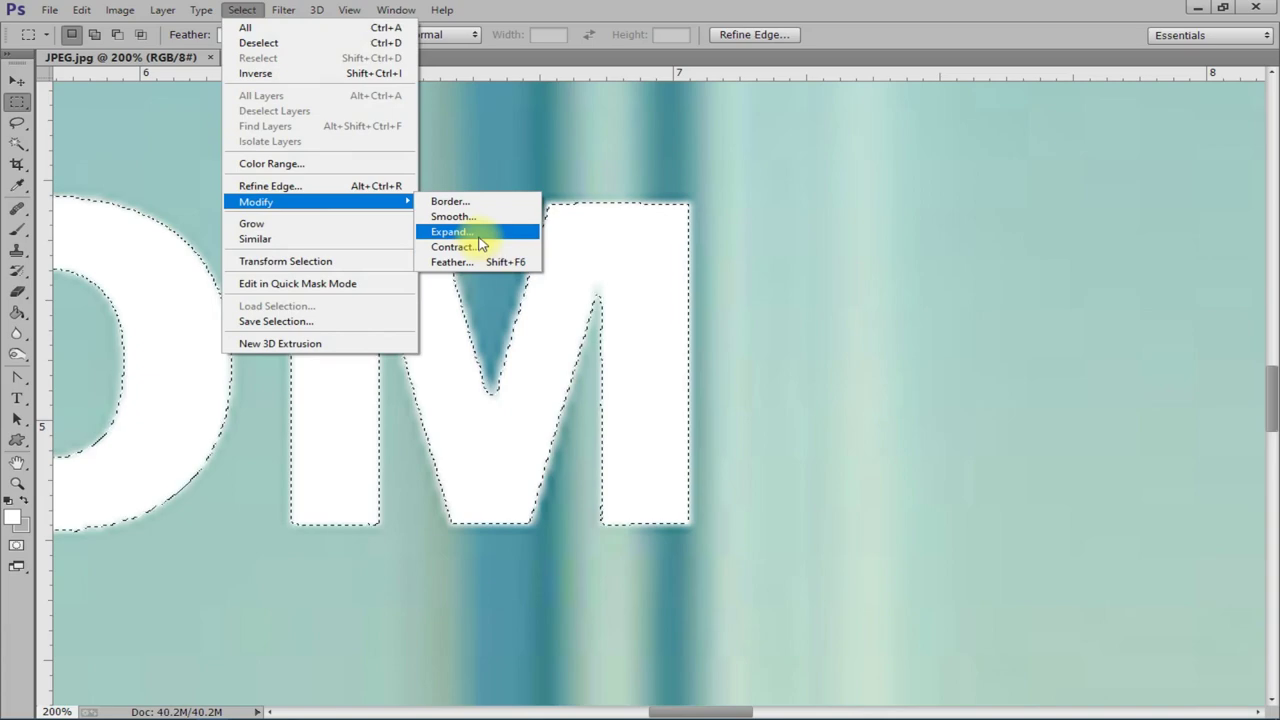
{"action": "left_click", "coordinate": [485, 232]}
{"action": "left_click_drag", "start_coordinate": [846, 112], "coordinate": [817, 110]}
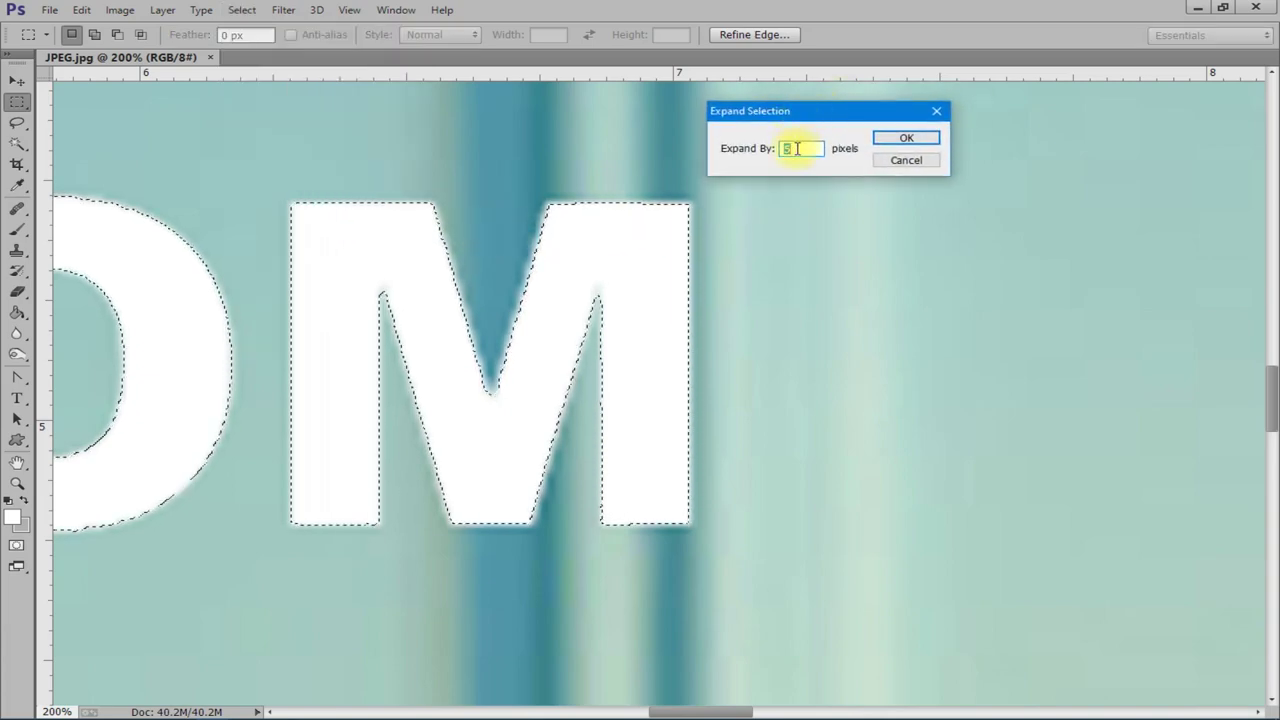
{"action": "type", "text": "6"}
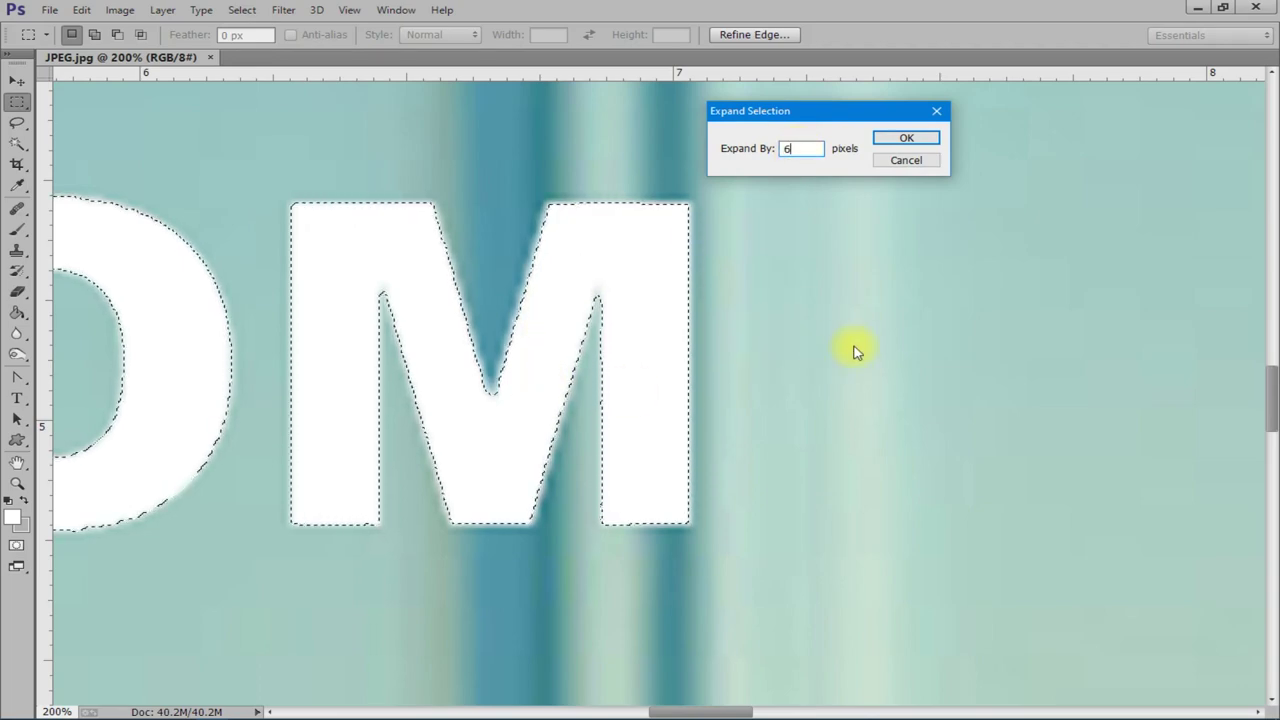
{"action": "left_click", "coordinate": [894, 142]}
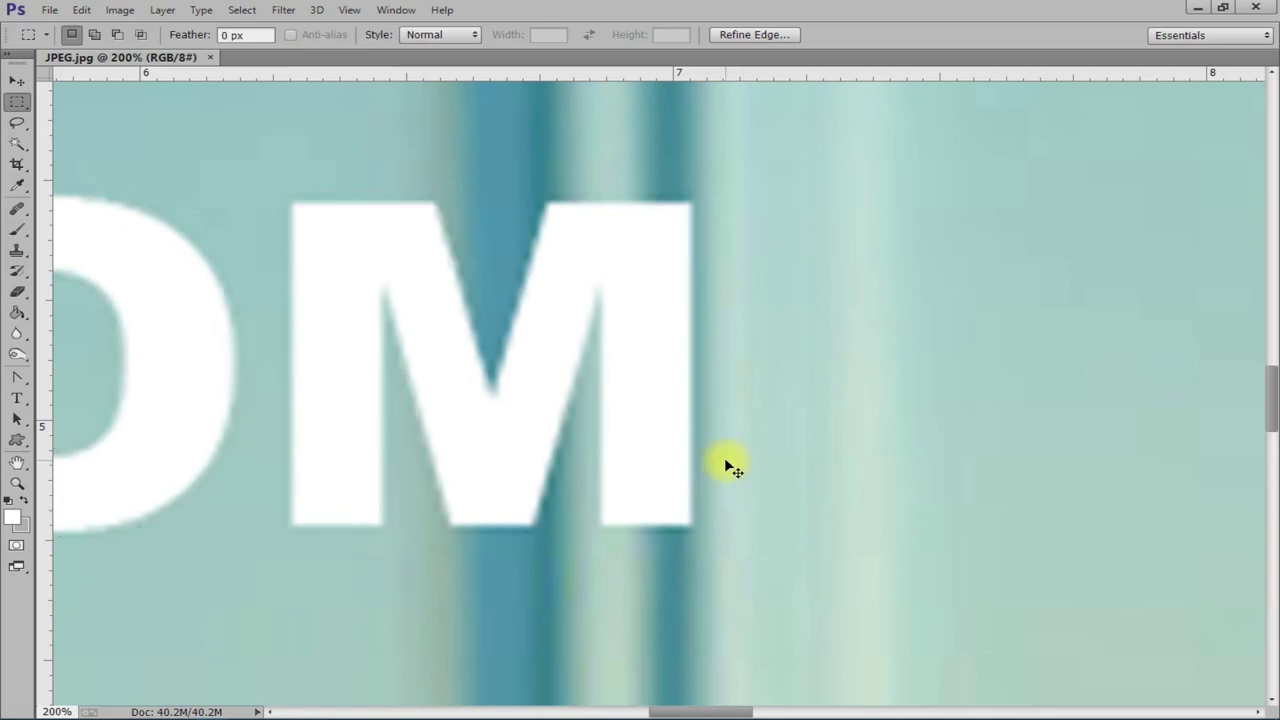
{"action": "key", "text": "ctrl+minus"}
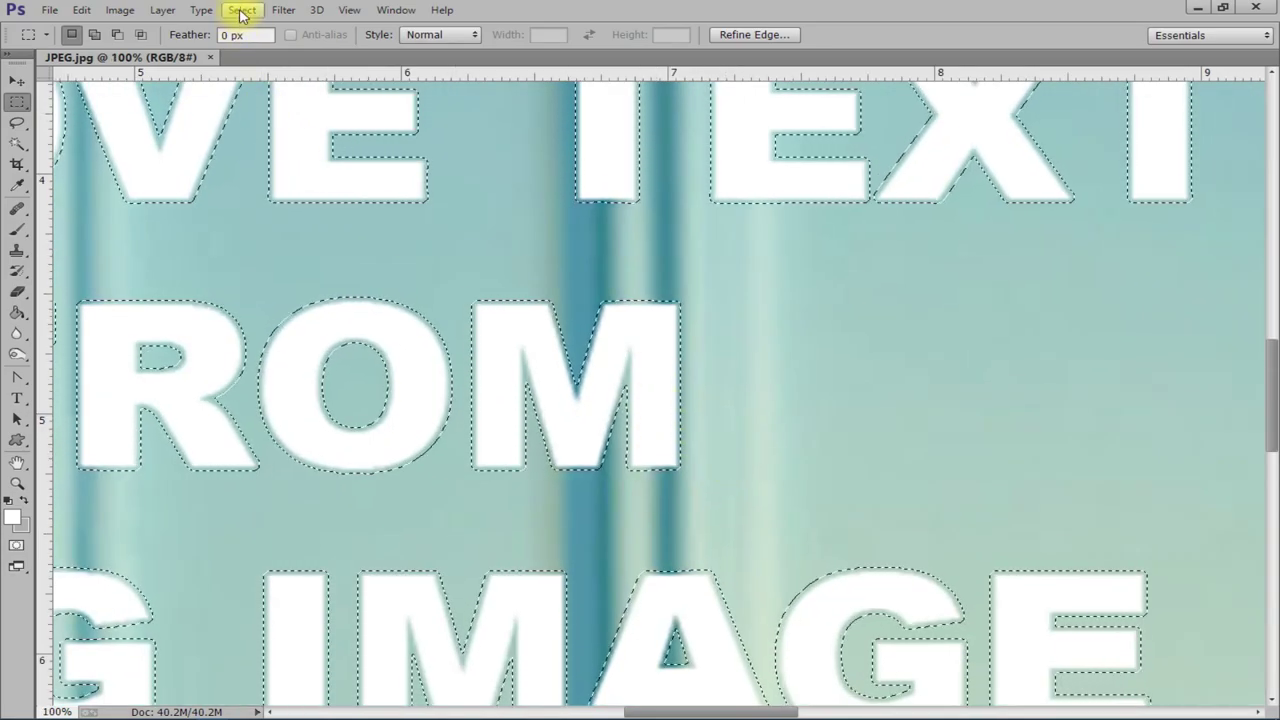
Feather the expanded letter selection, keeping the radius in pixels
{"action": "left_click", "coordinate": [242, 10]}
{"action": "mouse_move", "coordinate": [256, 202]}
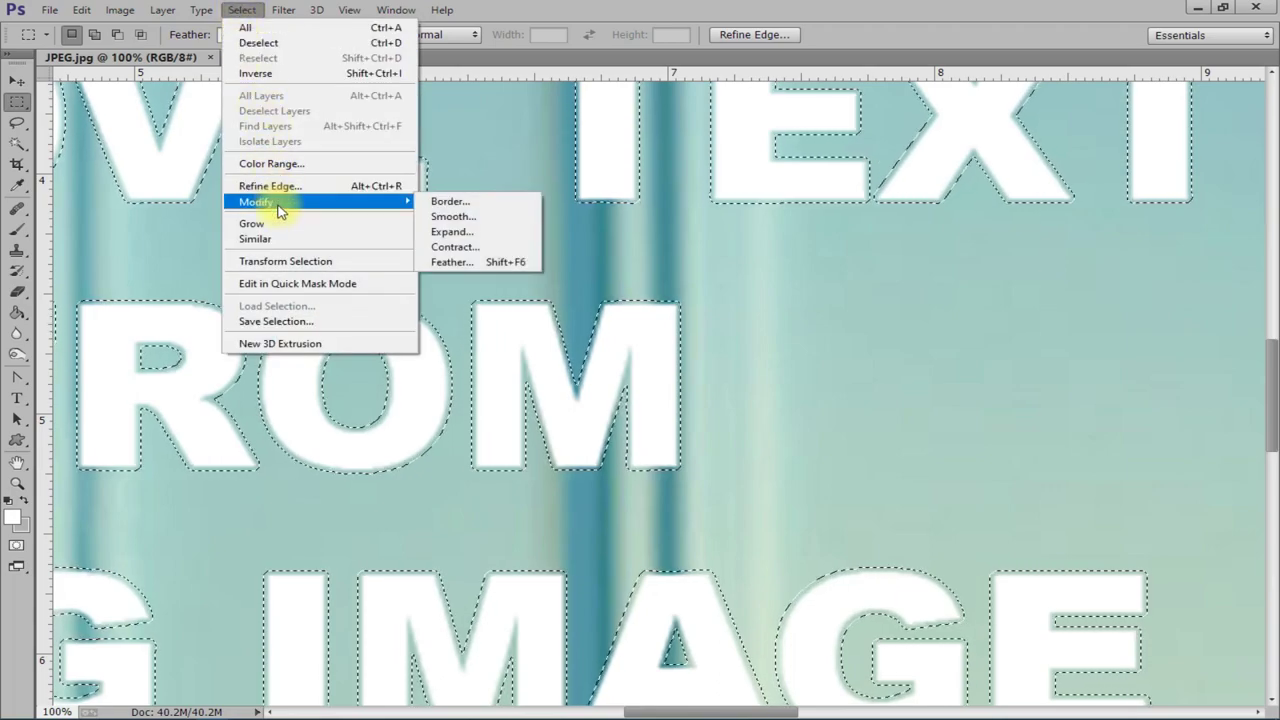
{"action": "left_click", "coordinate": [481, 262]}
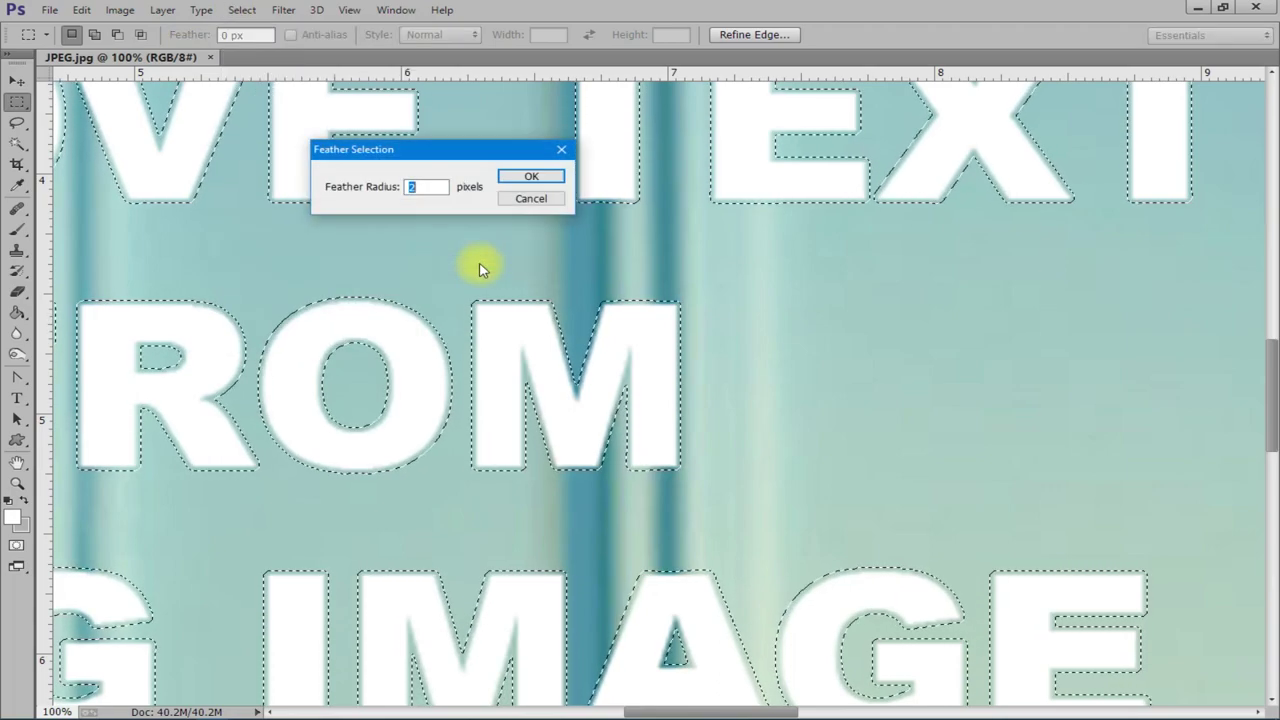
{"action": "left_click_drag", "start_coordinate": [428, 151], "coordinate": [526, 184]}
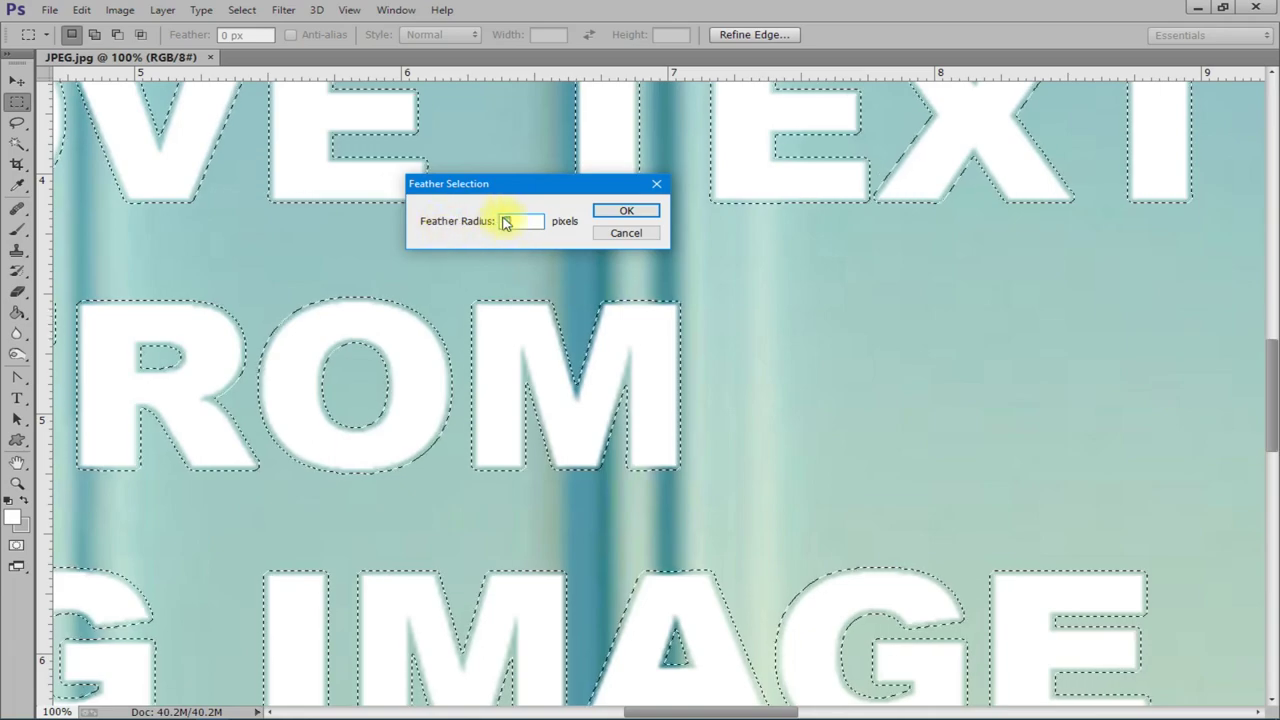
{"action": "left_click", "coordinate": [614, 212]}
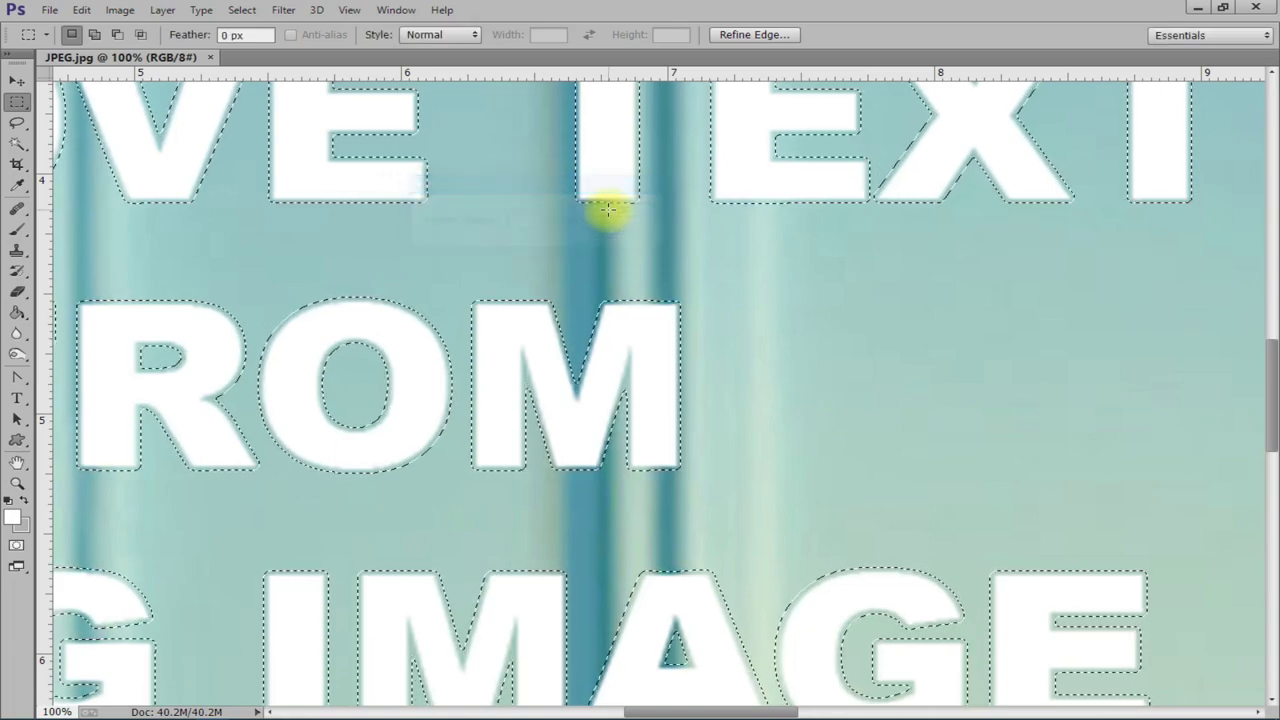
{"action": "key", "text": "ctrl+minus"}
{"action": "key", "text": "ctrl+minus"}
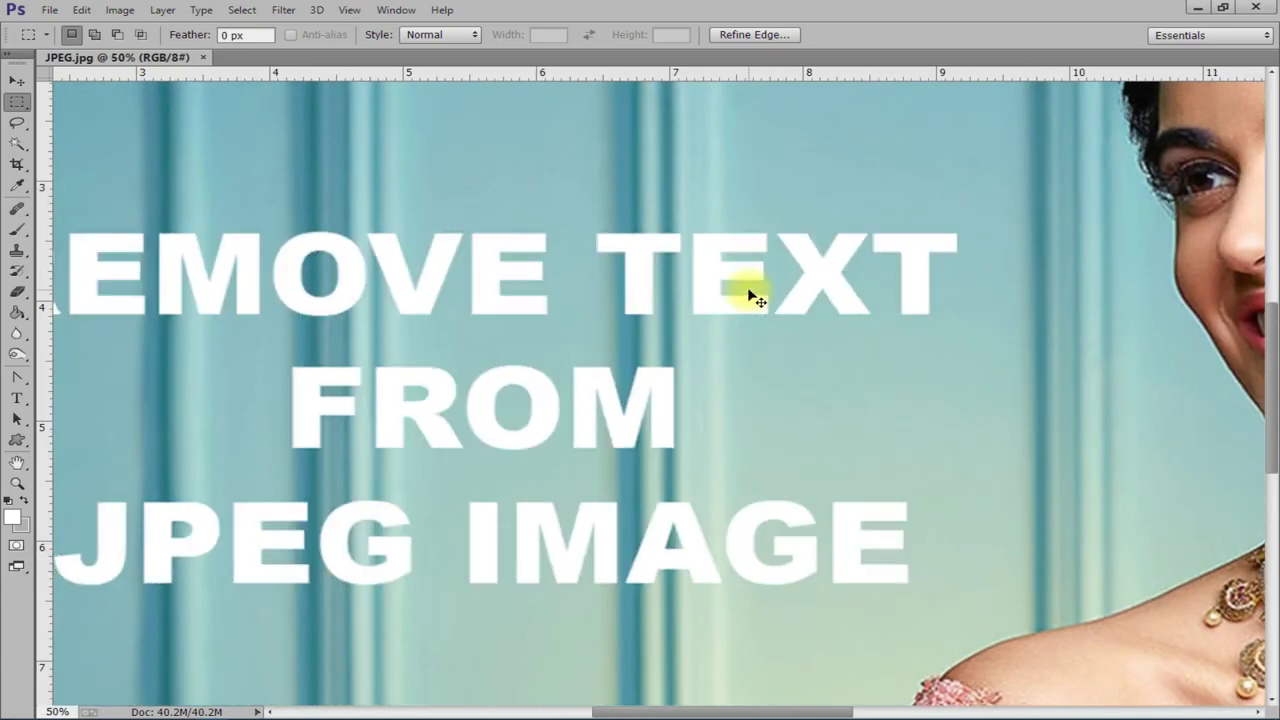
{"action": "key", "text": "ctrl+minus"}
Fill the text selection with Content-Aware content, then deselect with Ctrl+D
{"action": "key", "text": "i"}
{"action": "key", "text": "shift+F5"}
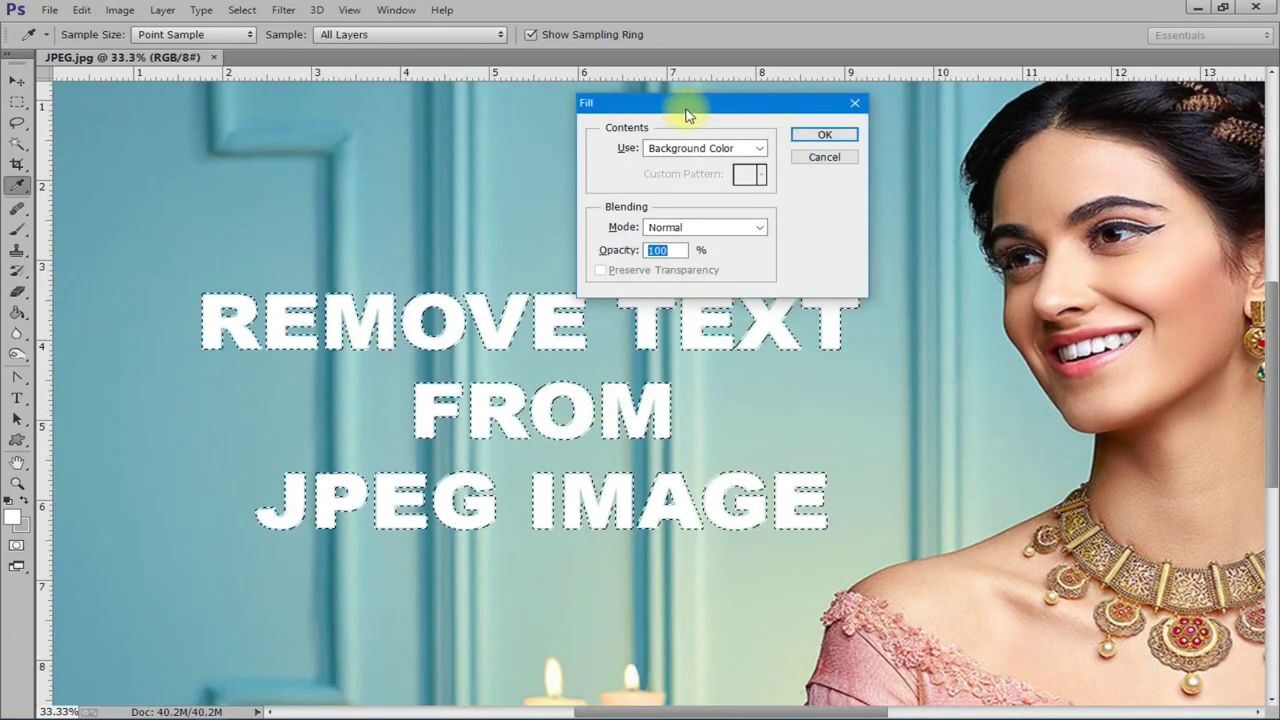
{"action": "left_click_drag", "start_coordinate": [690, 103], "coordinate": [666, 103]}
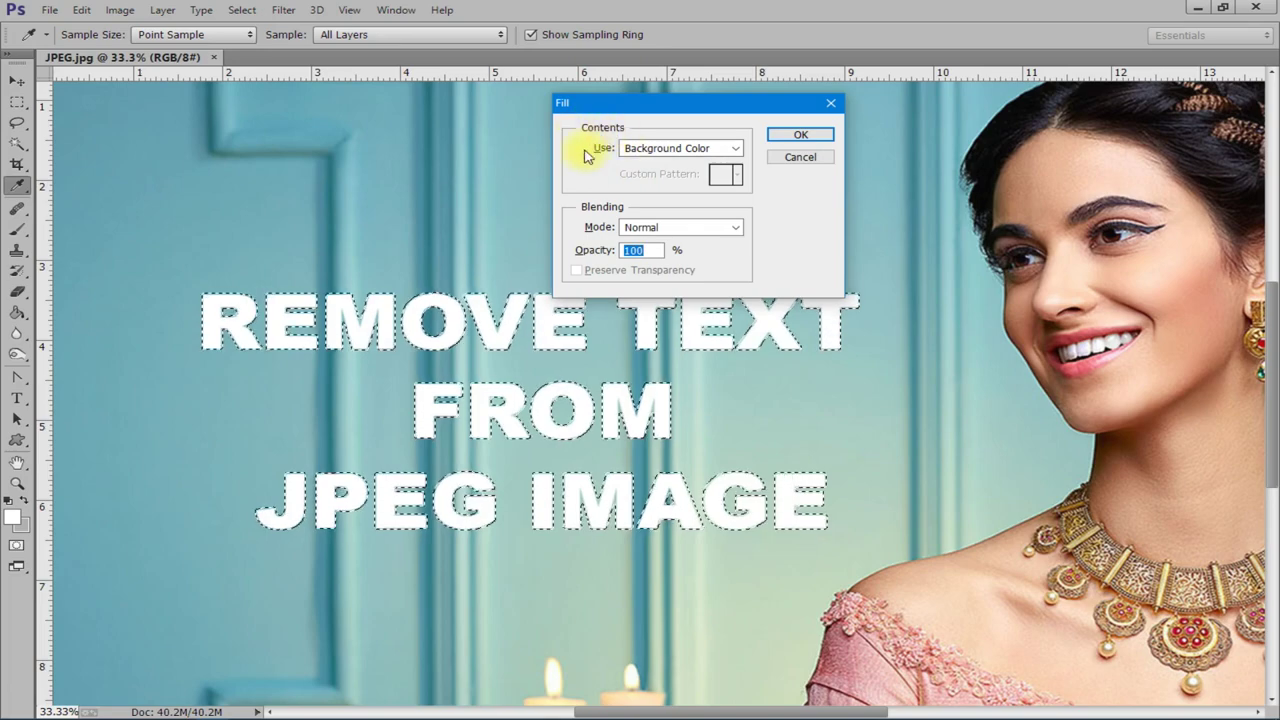
{"action": "left_click", "coordinate": [737, 150]}
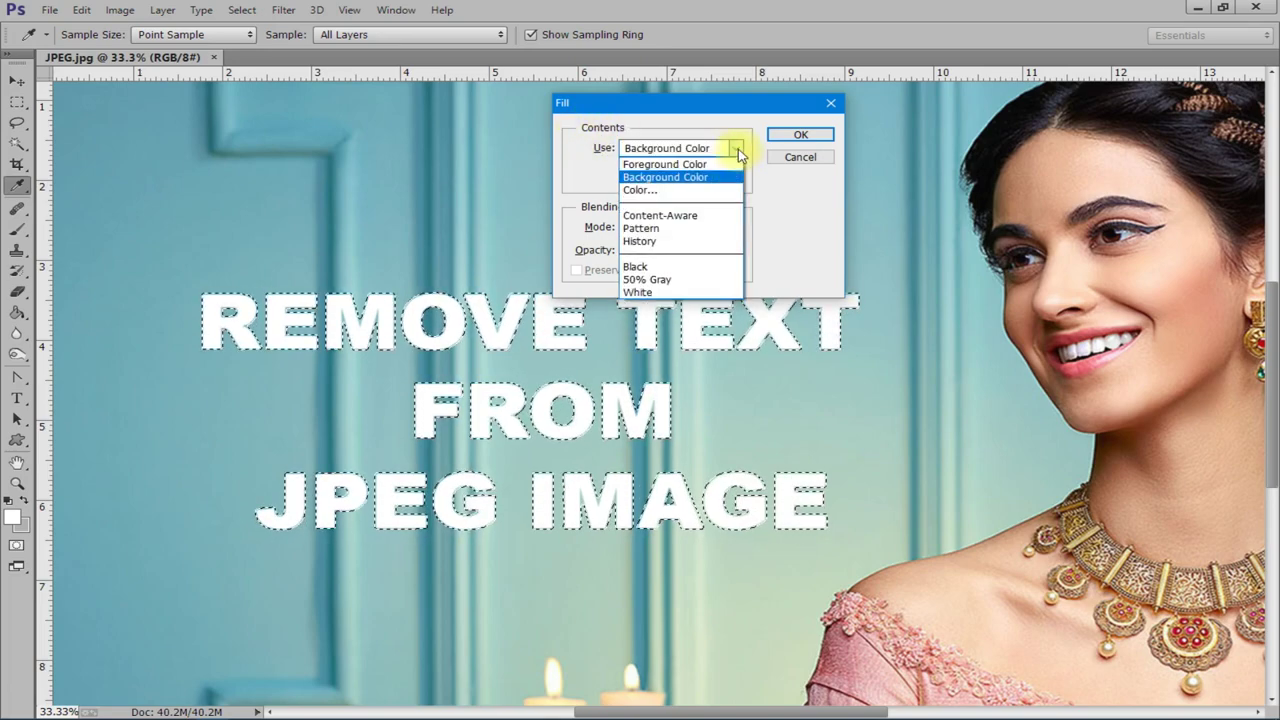
{"action": "left_click", "coordinate": [690, 216]}
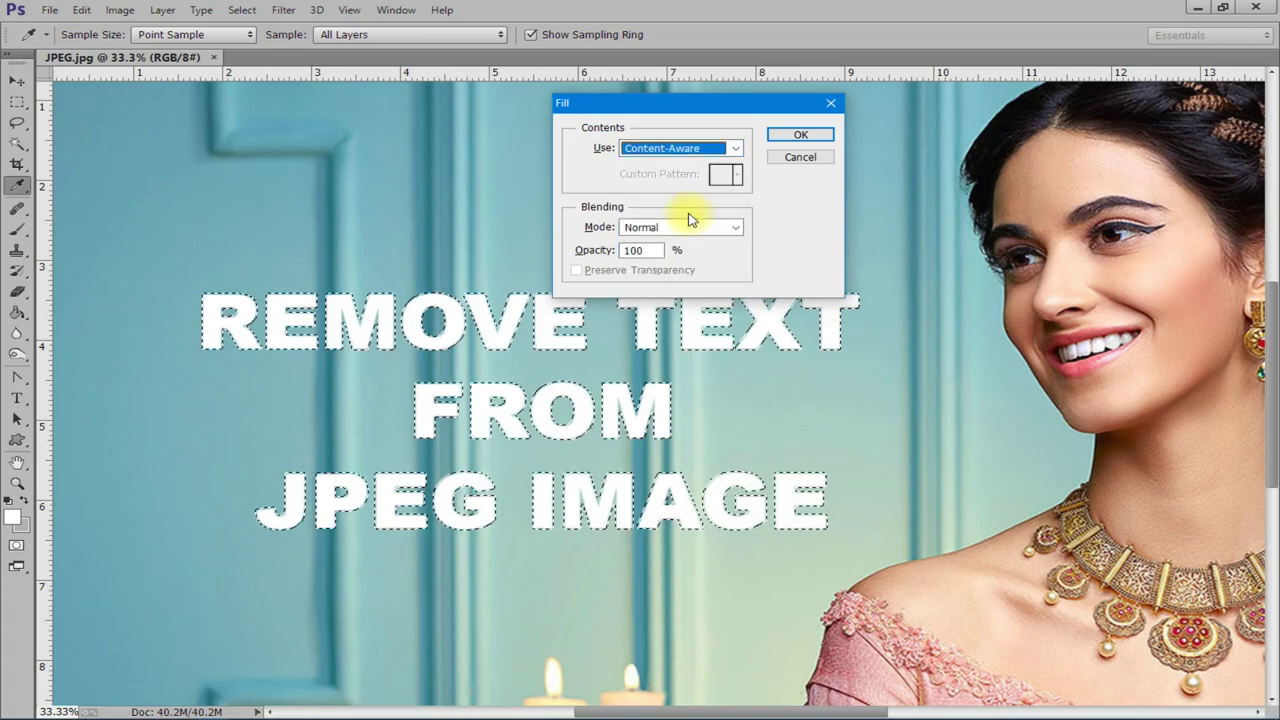
{"action": "left_click", "coordinate": [796, 135]}
{"action": "key", "text": "m"}
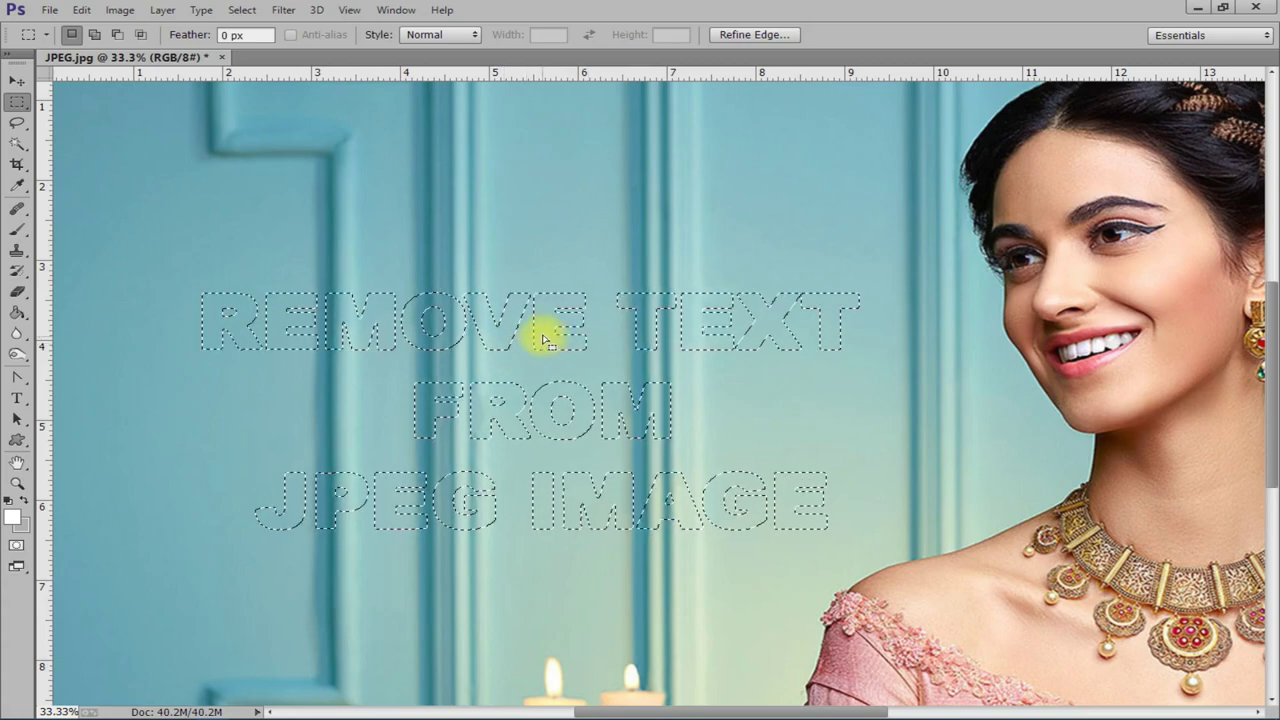
{"action": "key", "text": "ctrl+d"}
{"action": "key", "text": "ctrl+minus"}
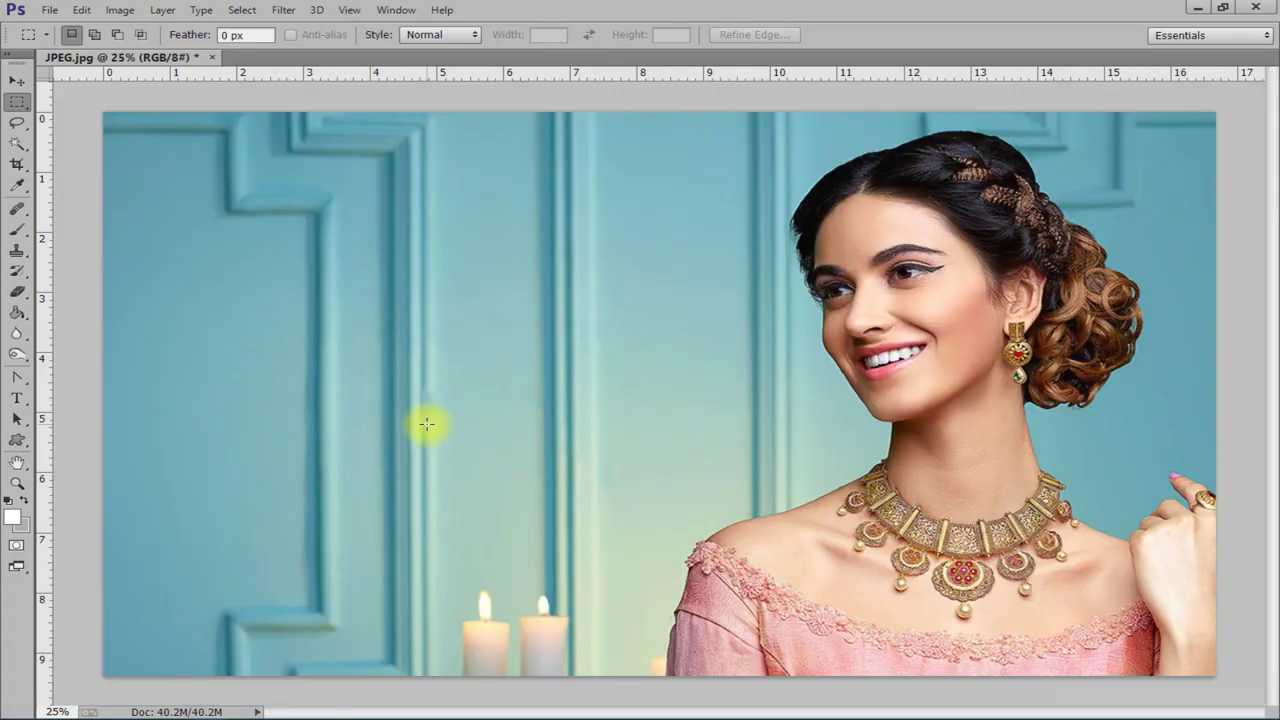